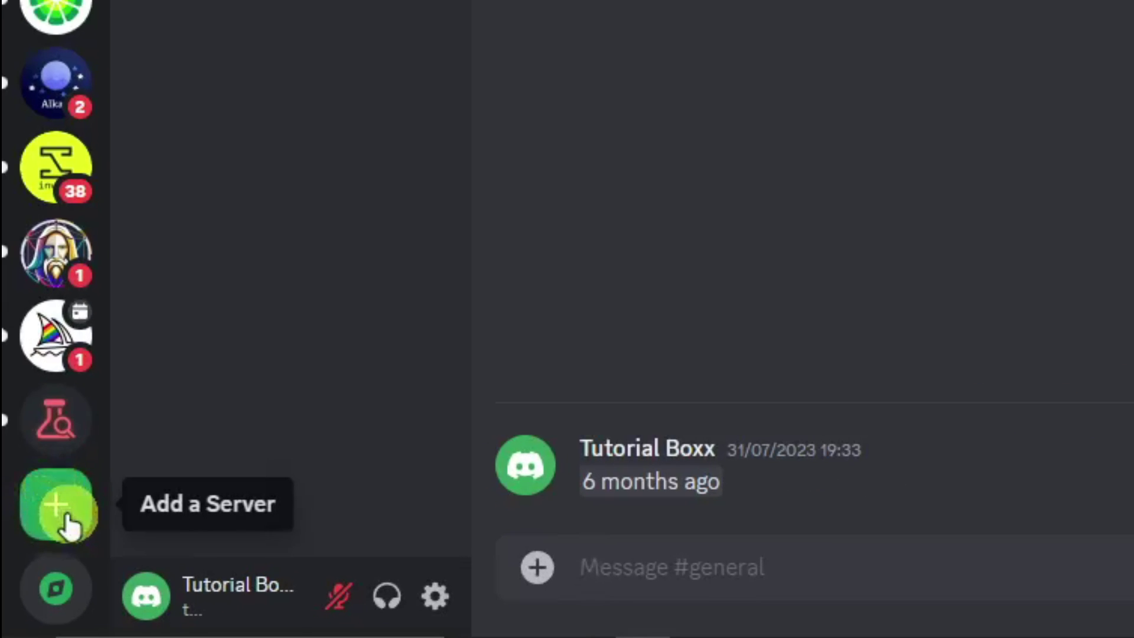
- Start adding a new server with Create My Own, intended for me and my friends
click(59, 520)
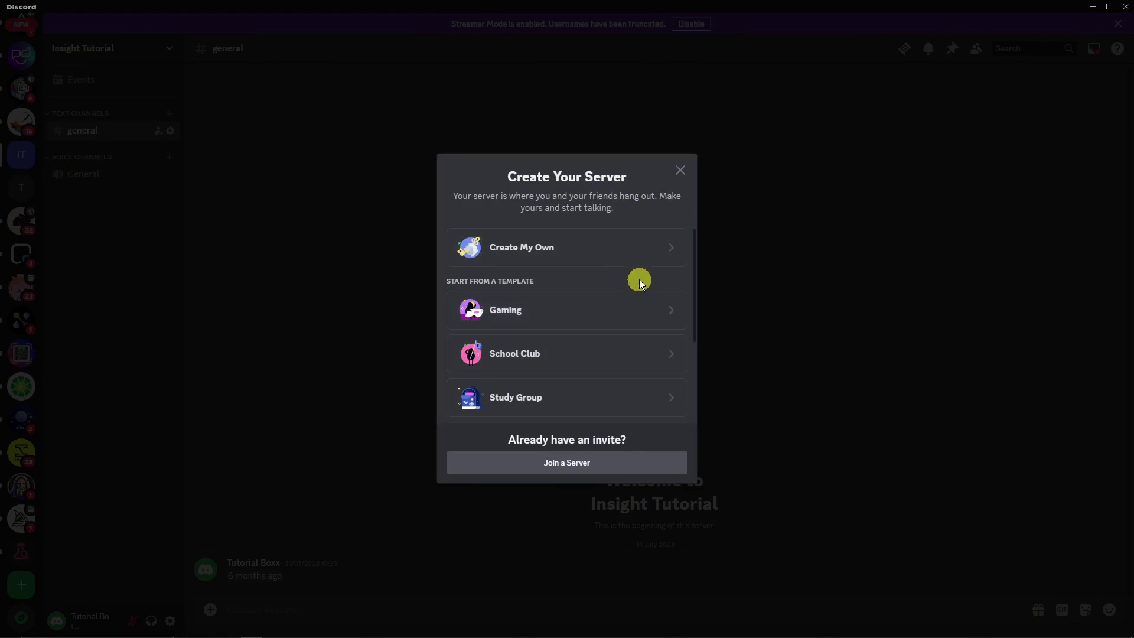
scroll(626, 260, down, 1)
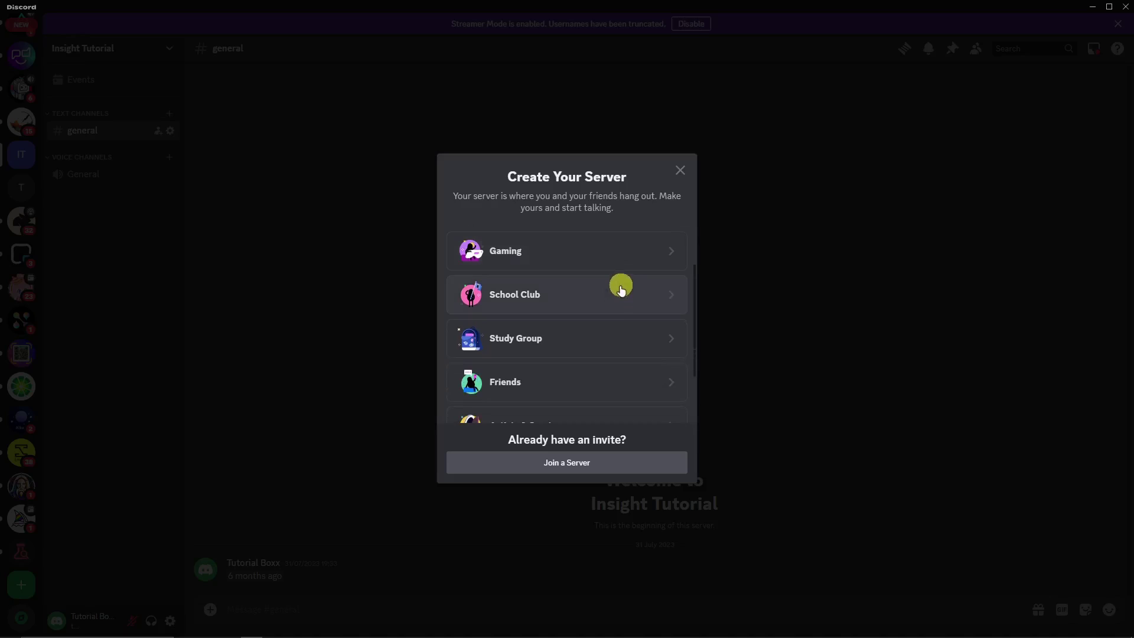
scroll(620, 285, up, 1)
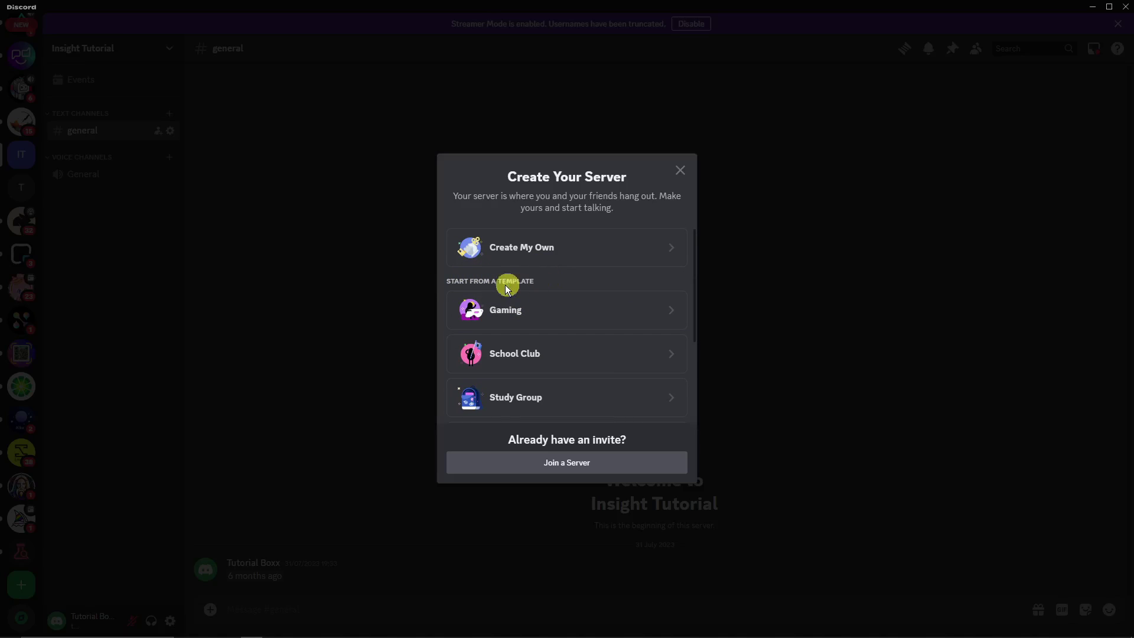
scroll(567, 357, down, 3)
scroll(584, 384, up, 3)
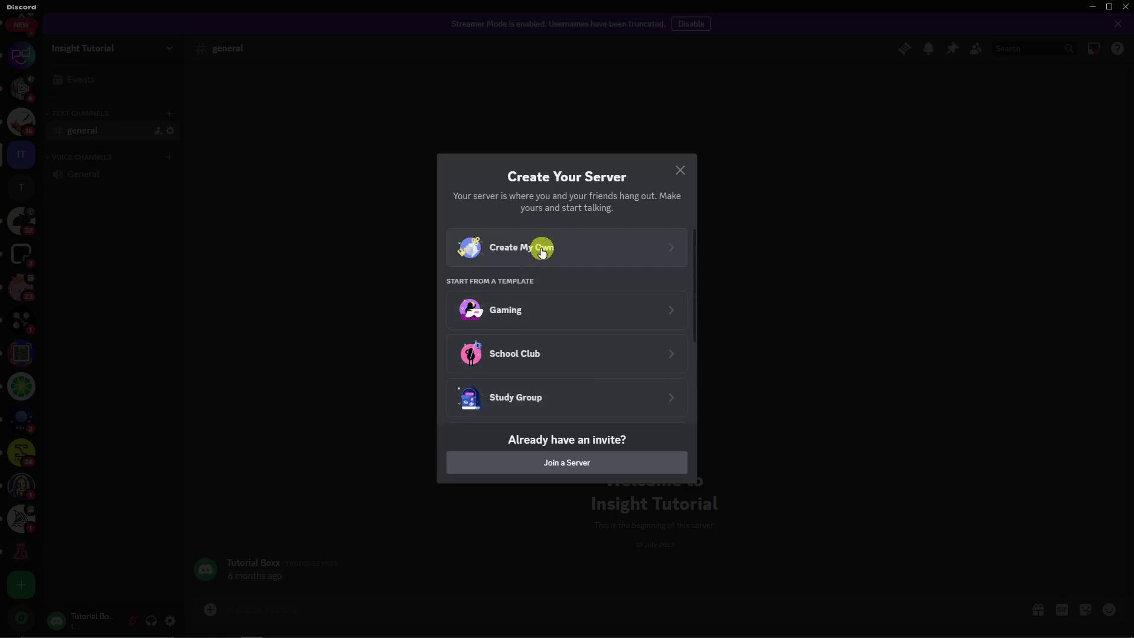
click(542, 252)
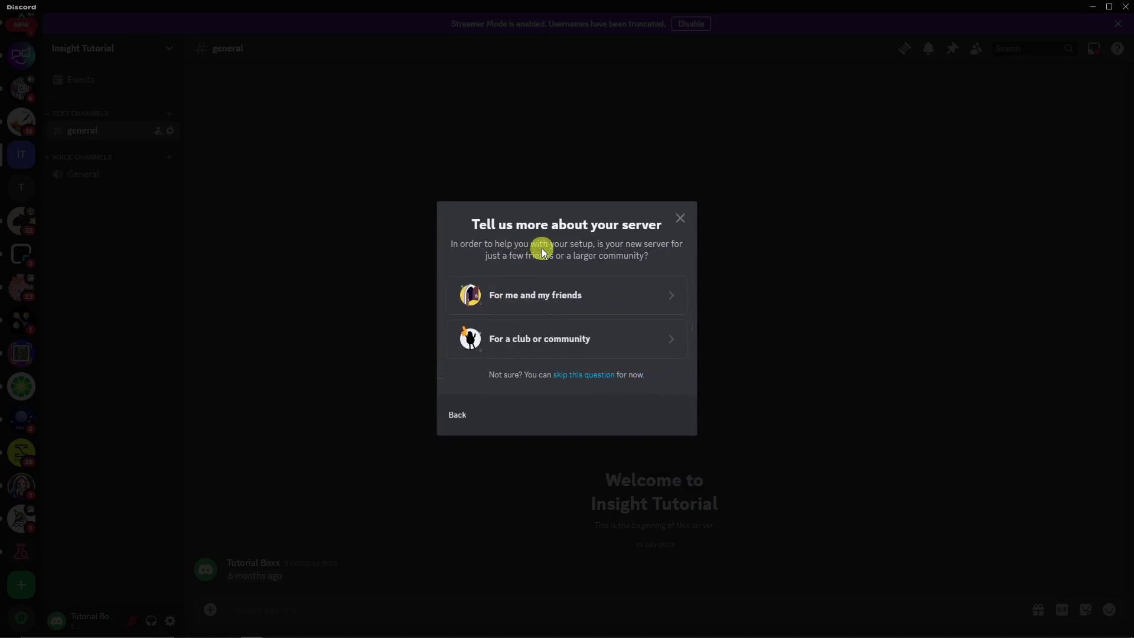
click(564, 298)
- Replace the default server name with YouTube Help and create the server
drag(564, 356, 408, 362)
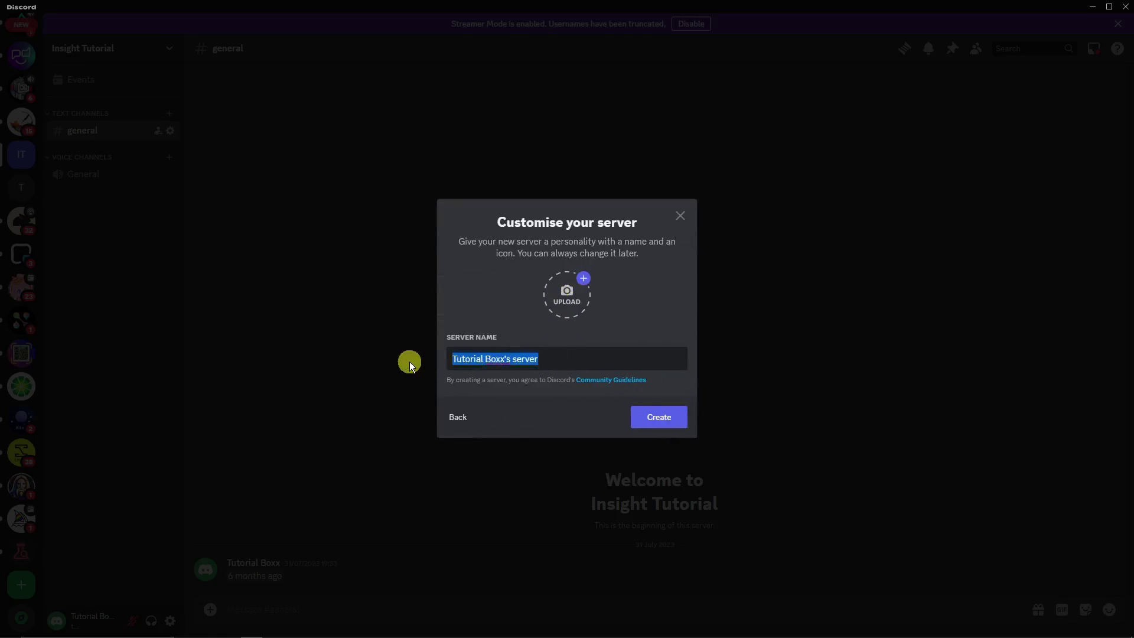
key(BackSpace)
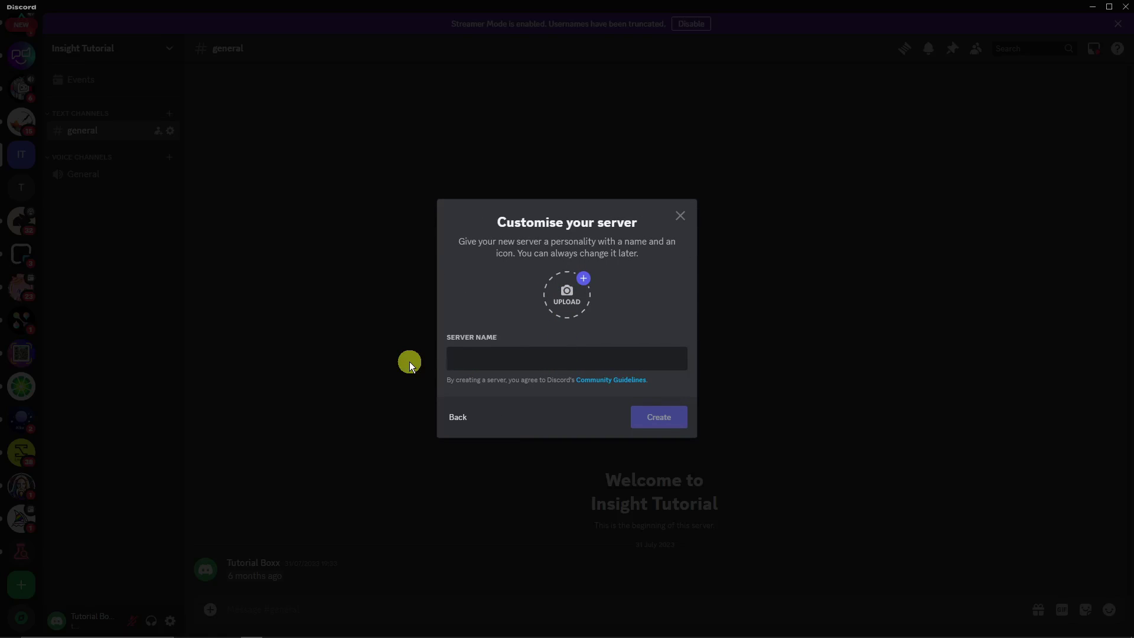
text(YouTube He)
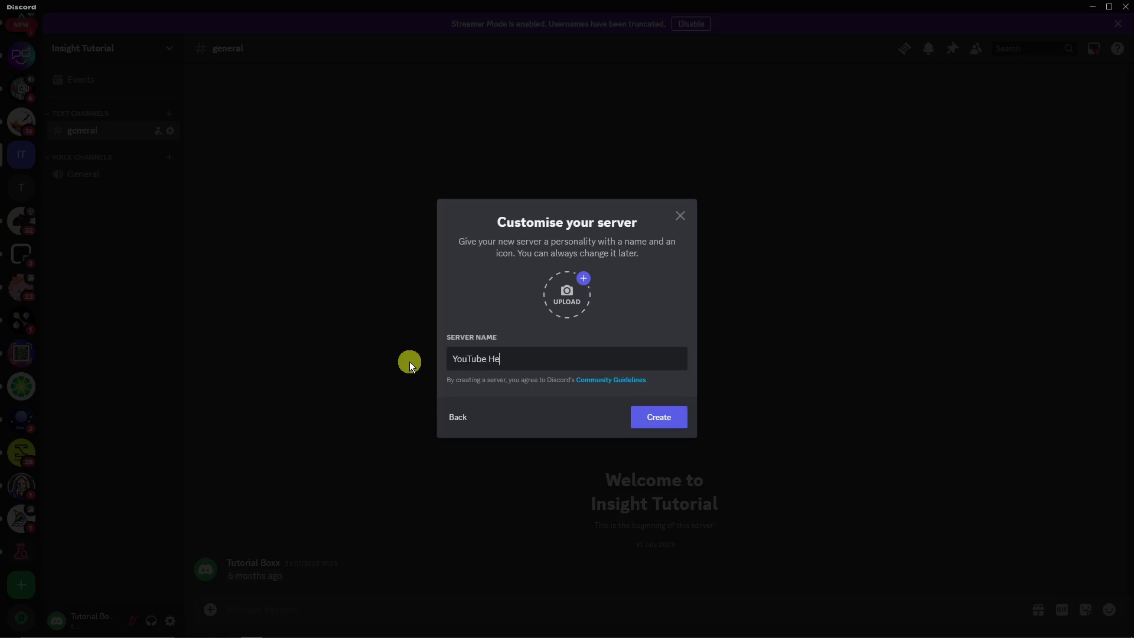
text(lp)
click(653, 414)
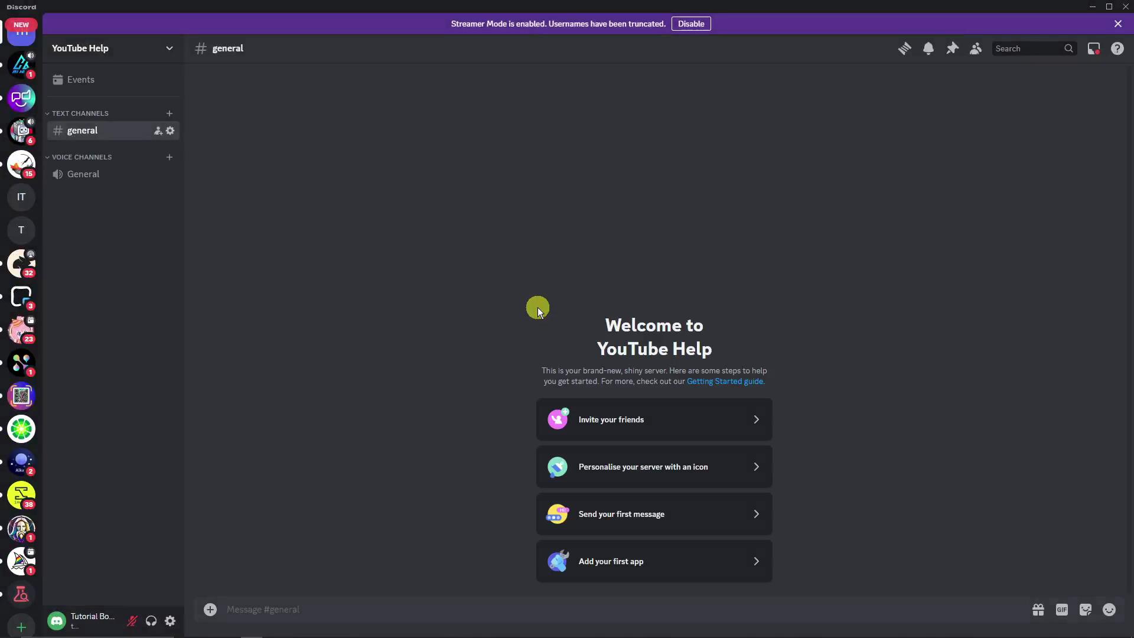
- In the YouTube Help server settings, upload the image "Untitled (1)" as the server icon and save the changes
click(167, 52)
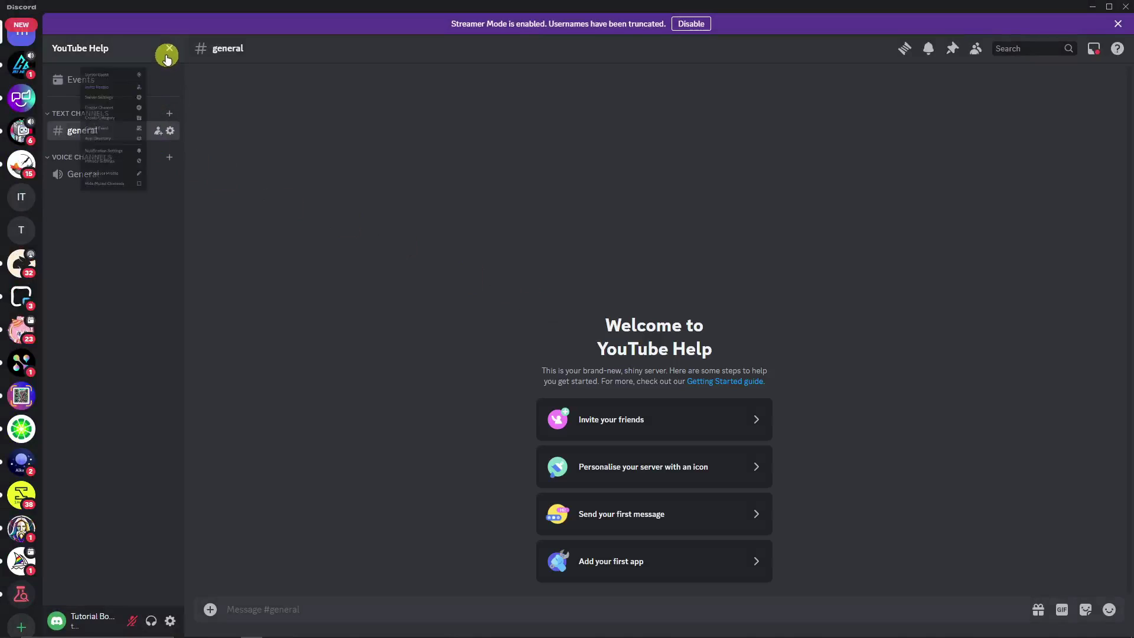
click(167, 53)
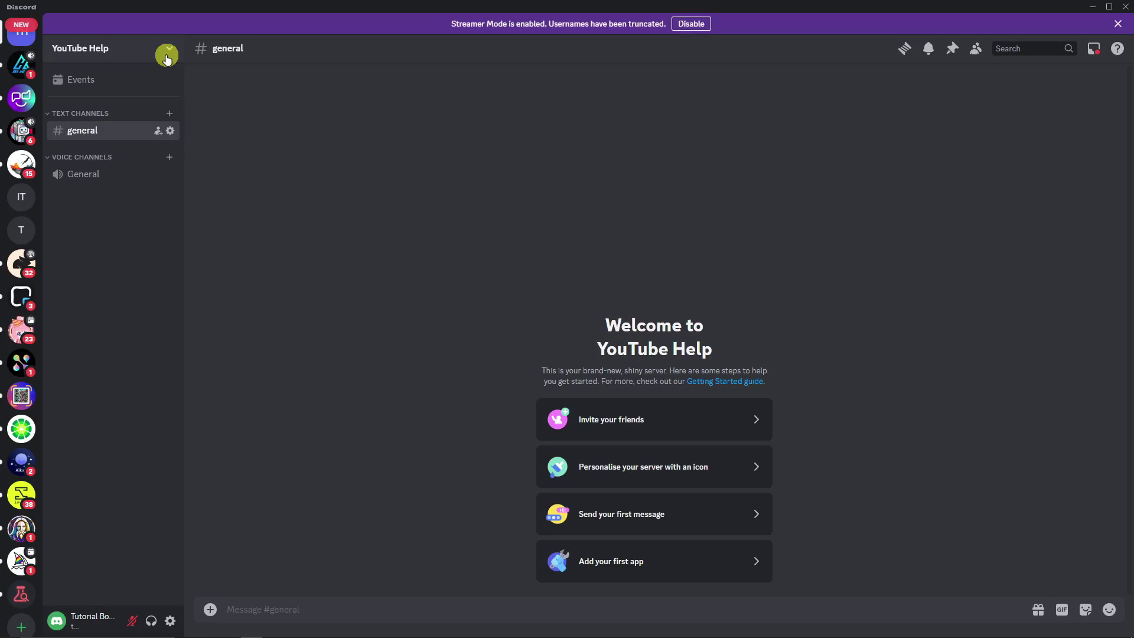
click(70, 50)
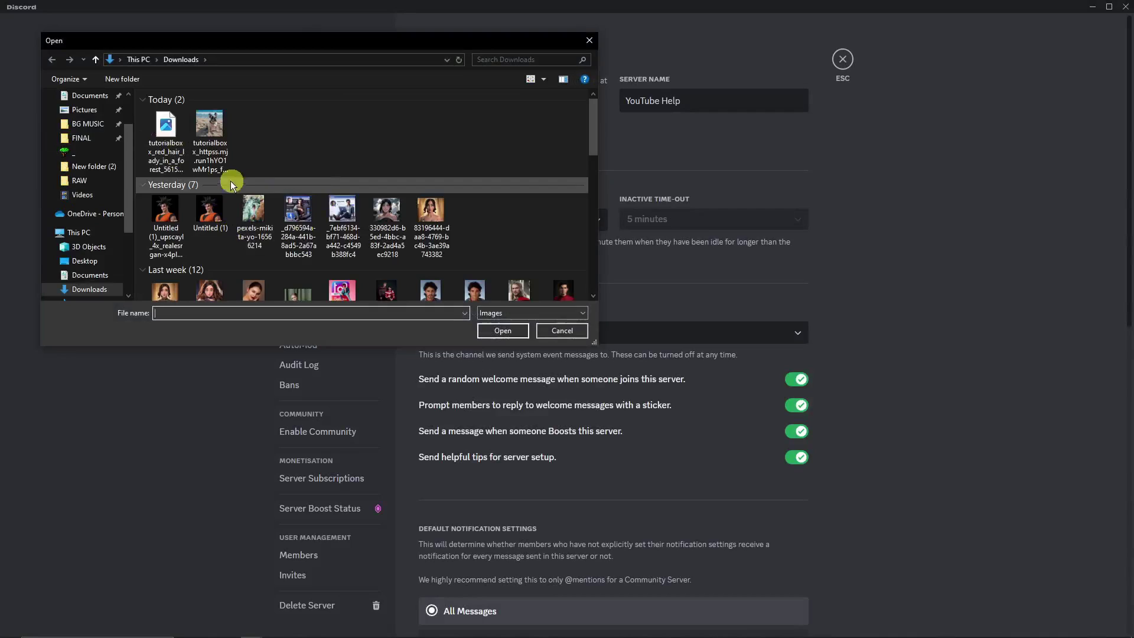
double_click(210, 209)
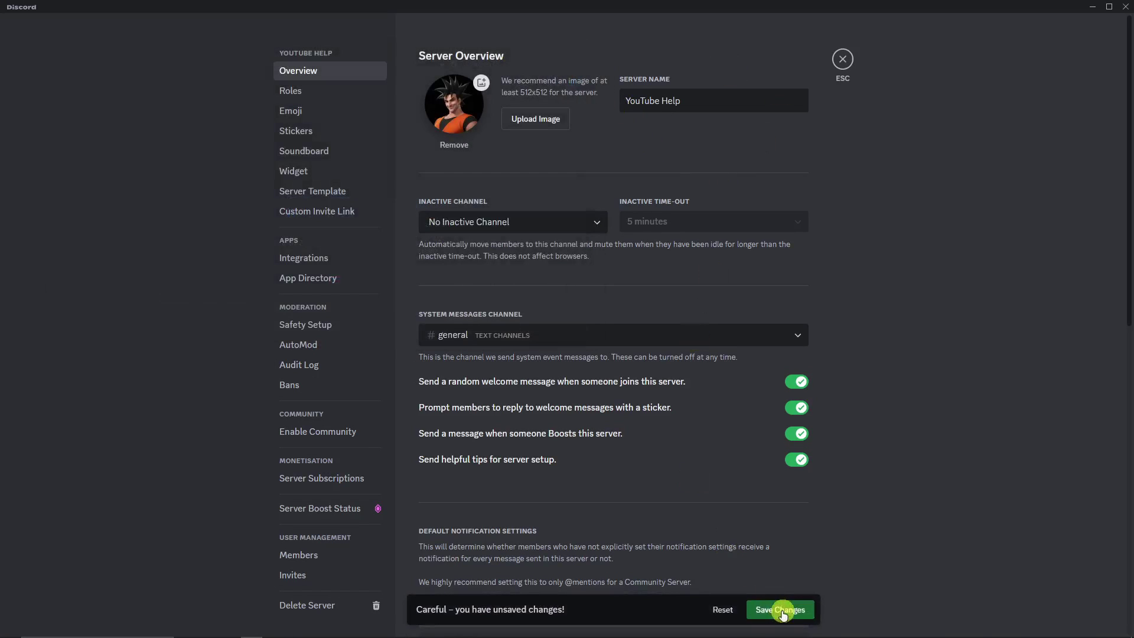
click(781, 612)
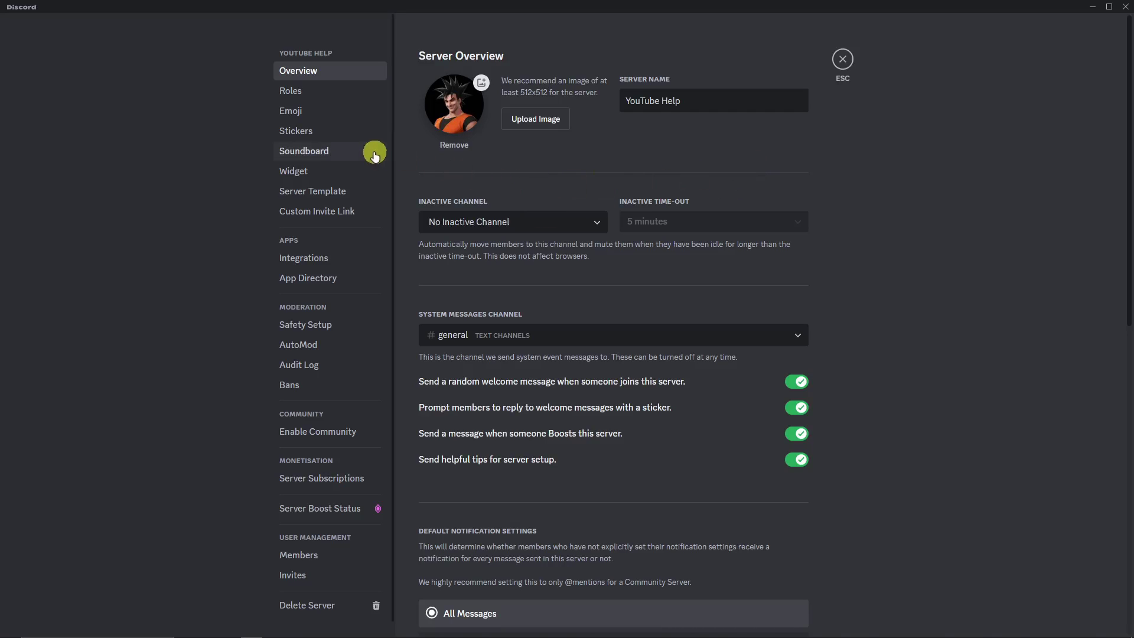
- Start the Community Server setup and pass the safety checks by requiring verified email and scanning media content from all members
scroll(347, 451, down, 1)
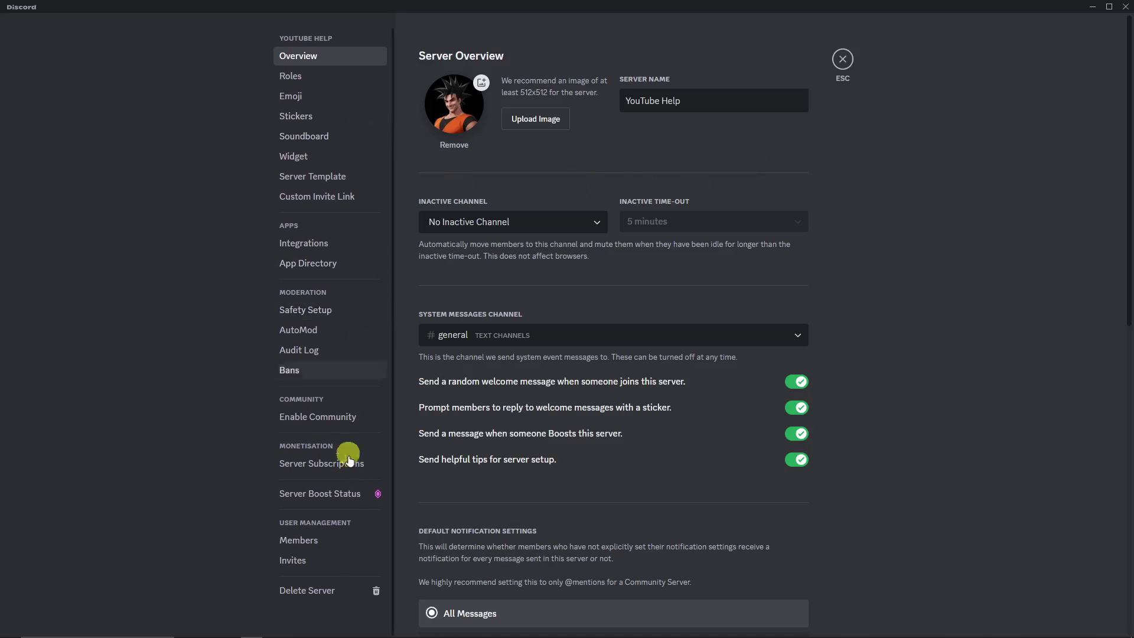
click(331, 420)
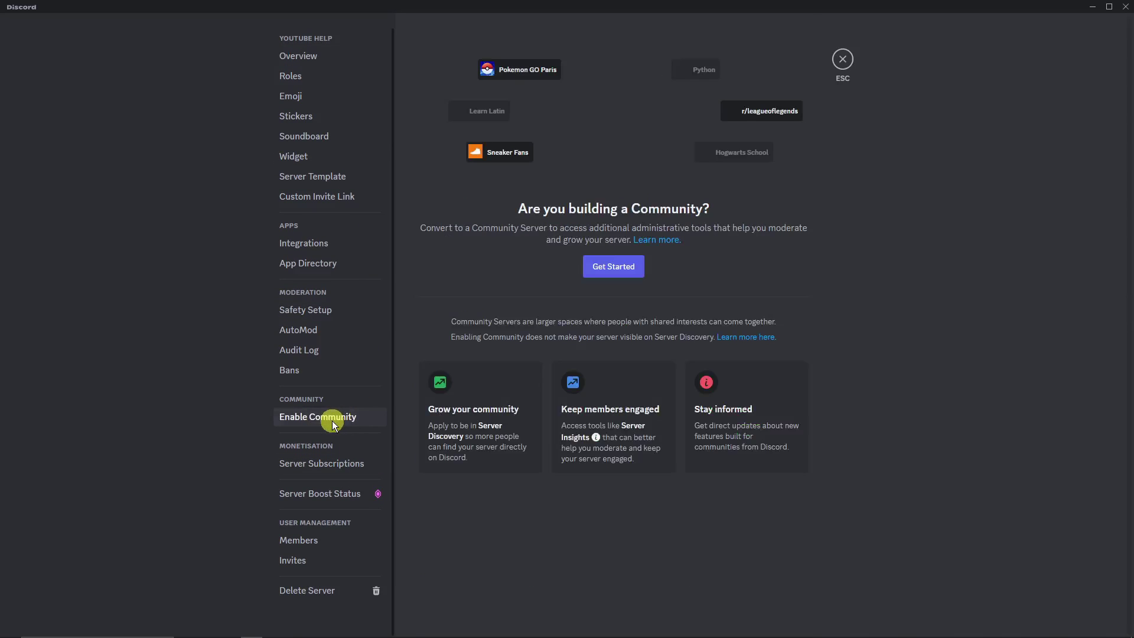
click(608, 271)
click(562, 335)
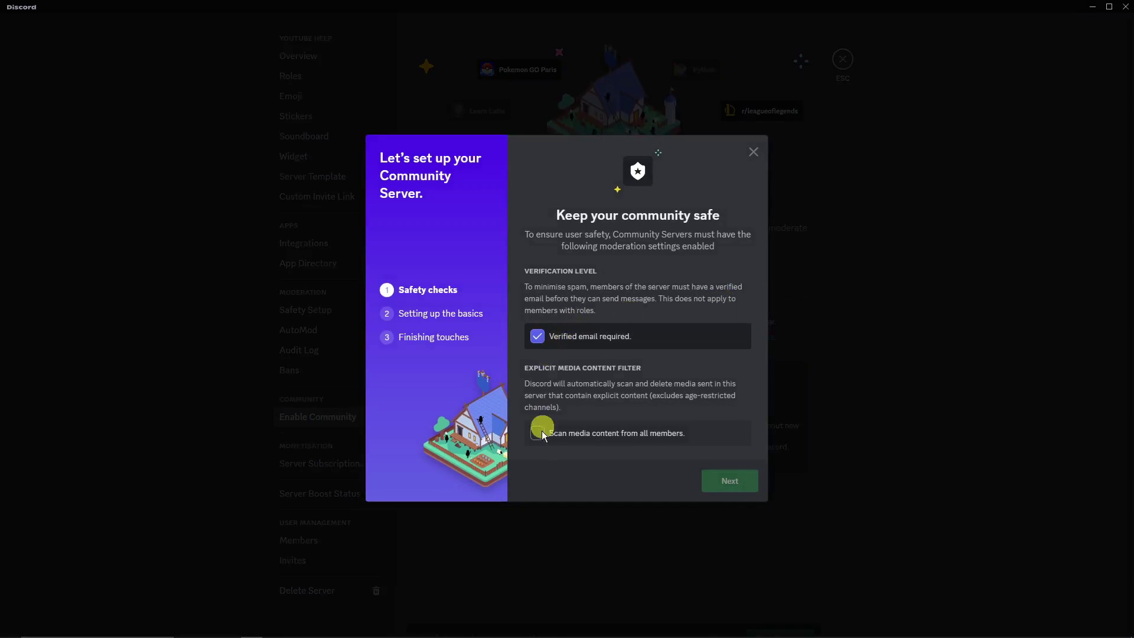
click(540, 431)
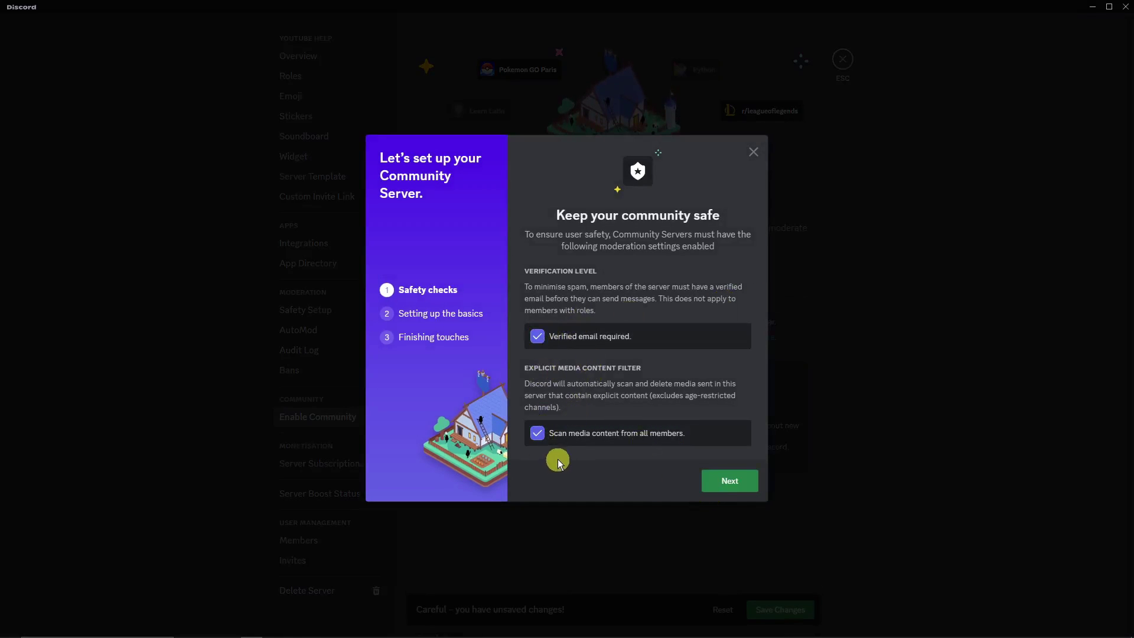
click(720, 480)
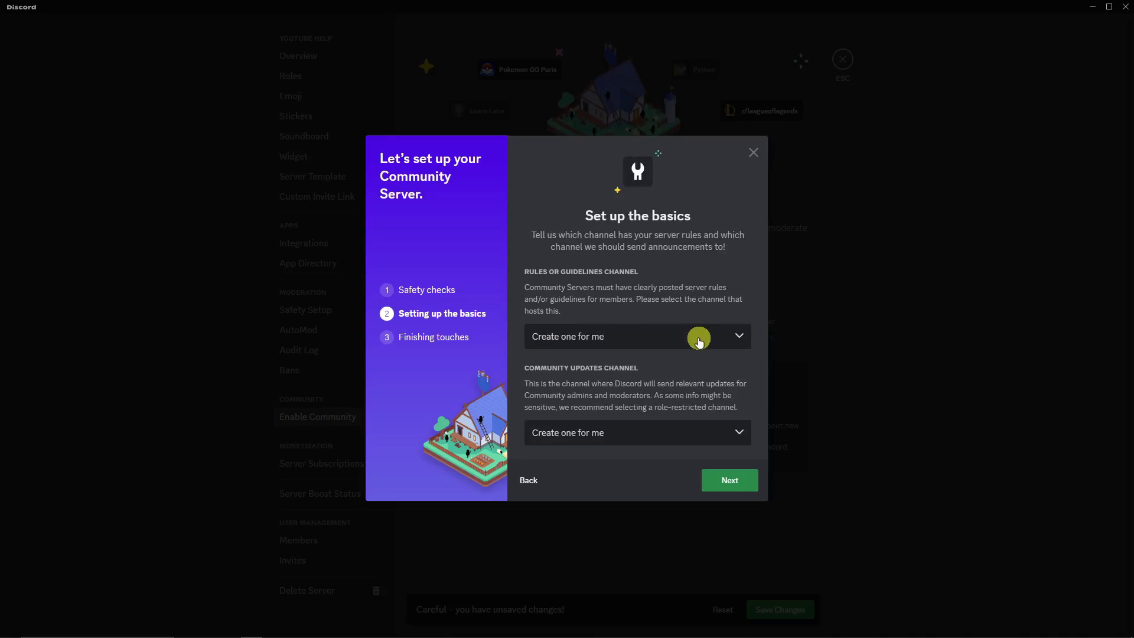
- Keep "Create one for me" for the rules and community updates channels, accept the community rules and finish the setup
click(698, 339)
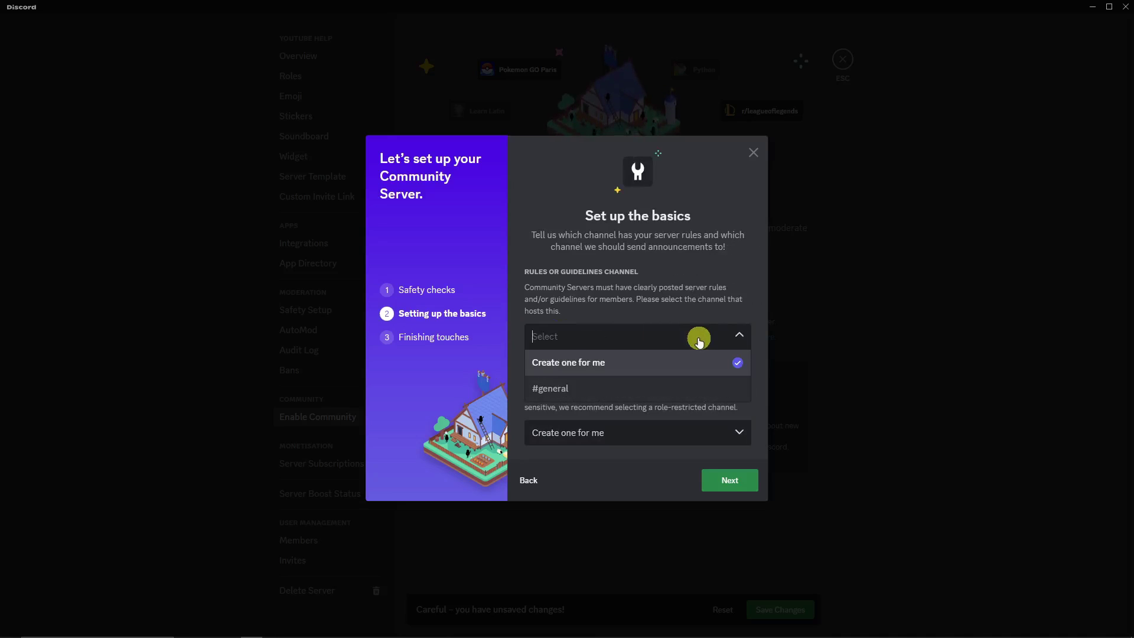
click(753, 182)
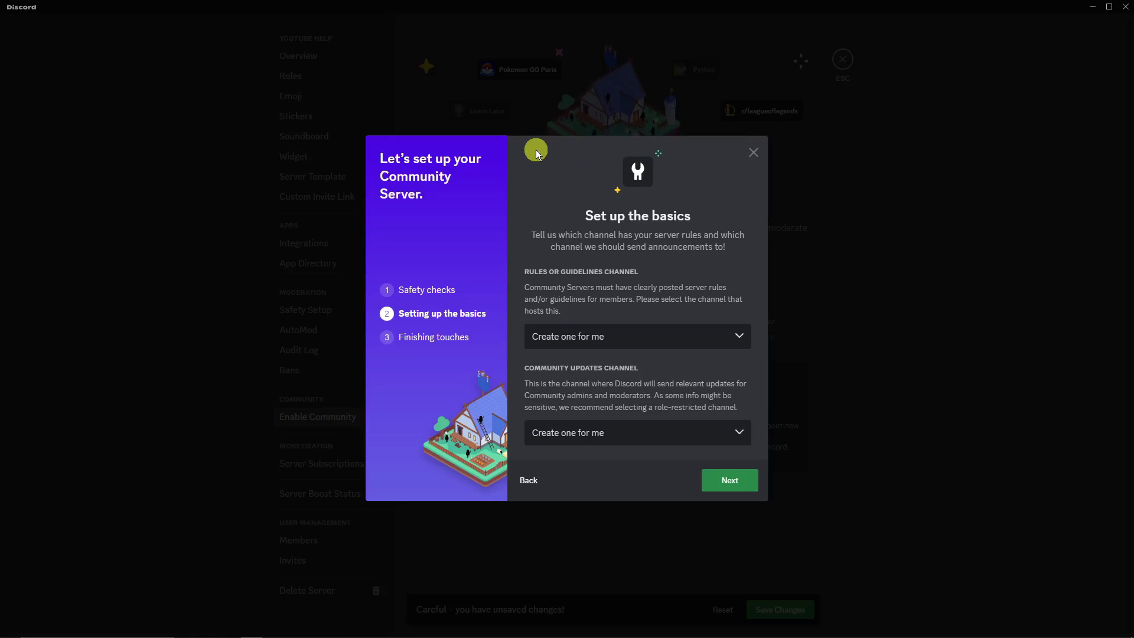
click(714, 336)
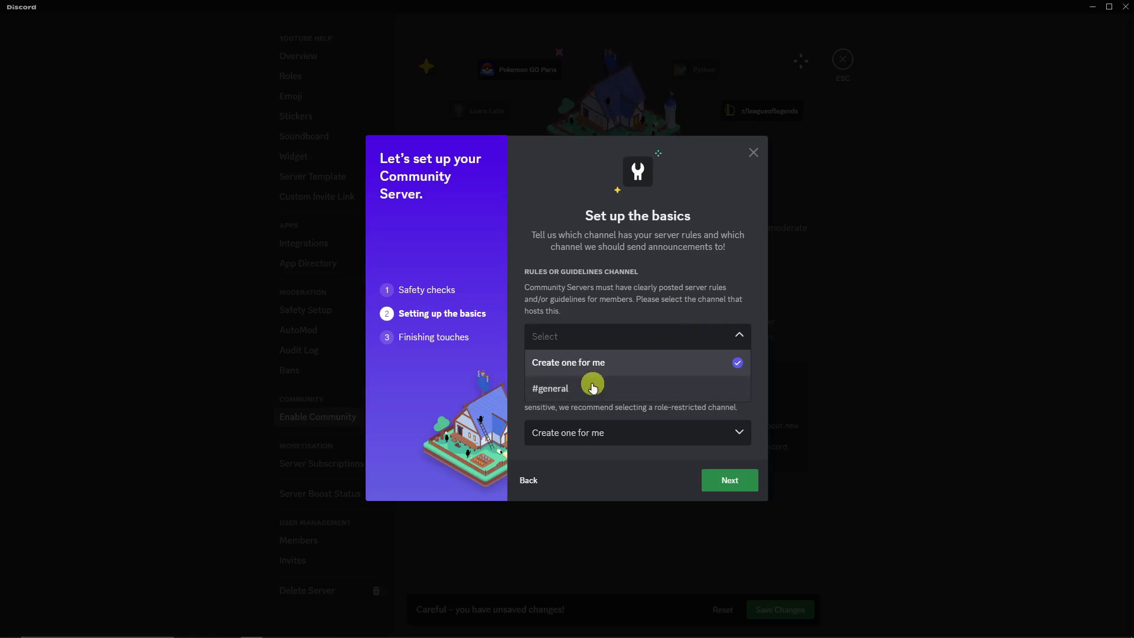
click(682, 360)
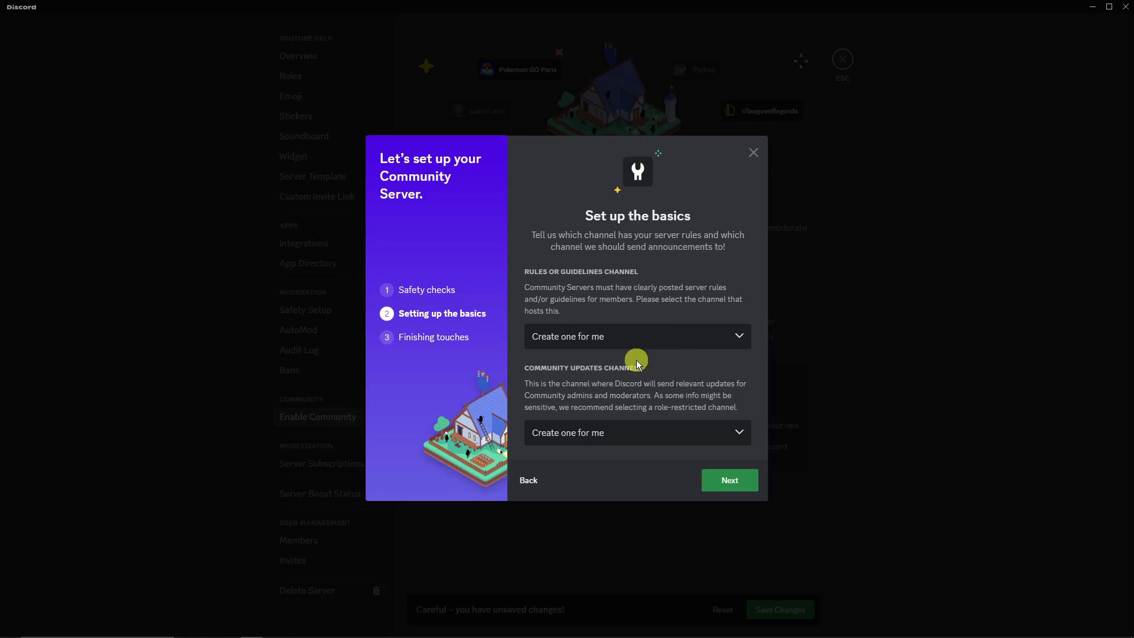
click(738, 479)
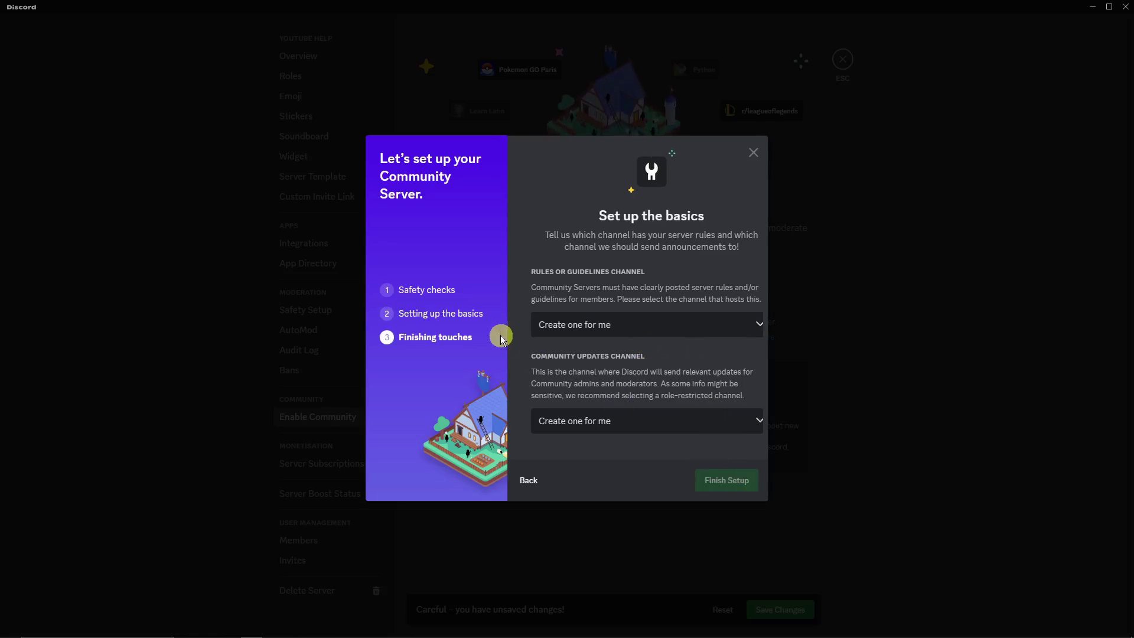
click(544, 493)
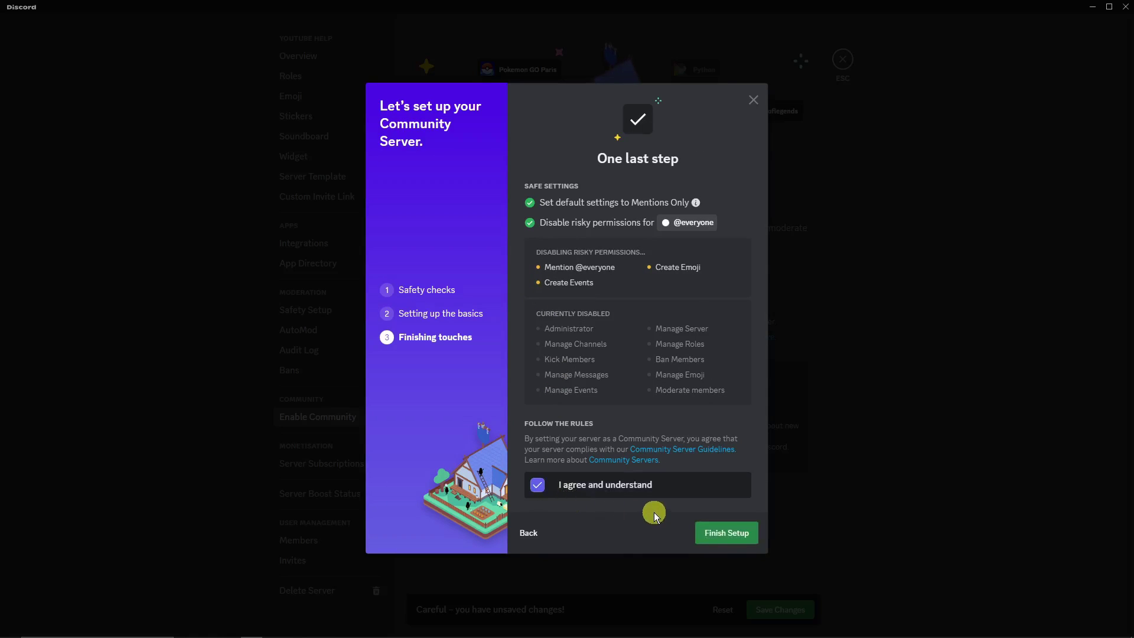
click(721, 530)
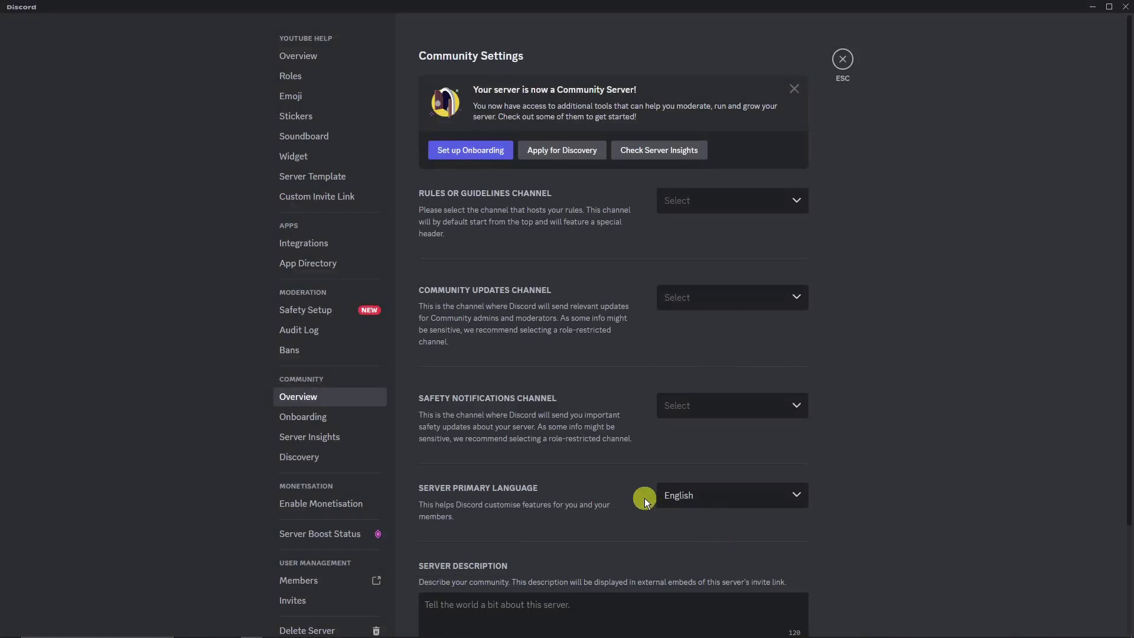
scroll(645, 501, down, 2)
scroll(650, 497, up, 2)
scroll(615, 490, down, 2)
scroll(628, 485, up, 1)
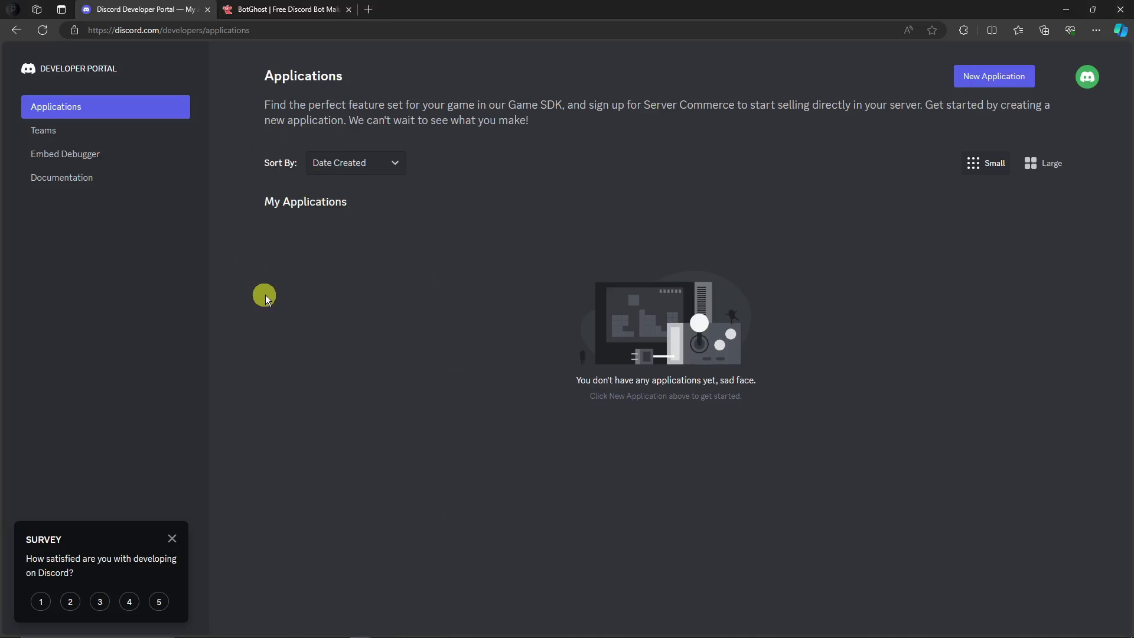
- Switch to the Discord Developer Portal in the browser, dismiss the survey and start a new application named YouTube Help
click(242, 31)
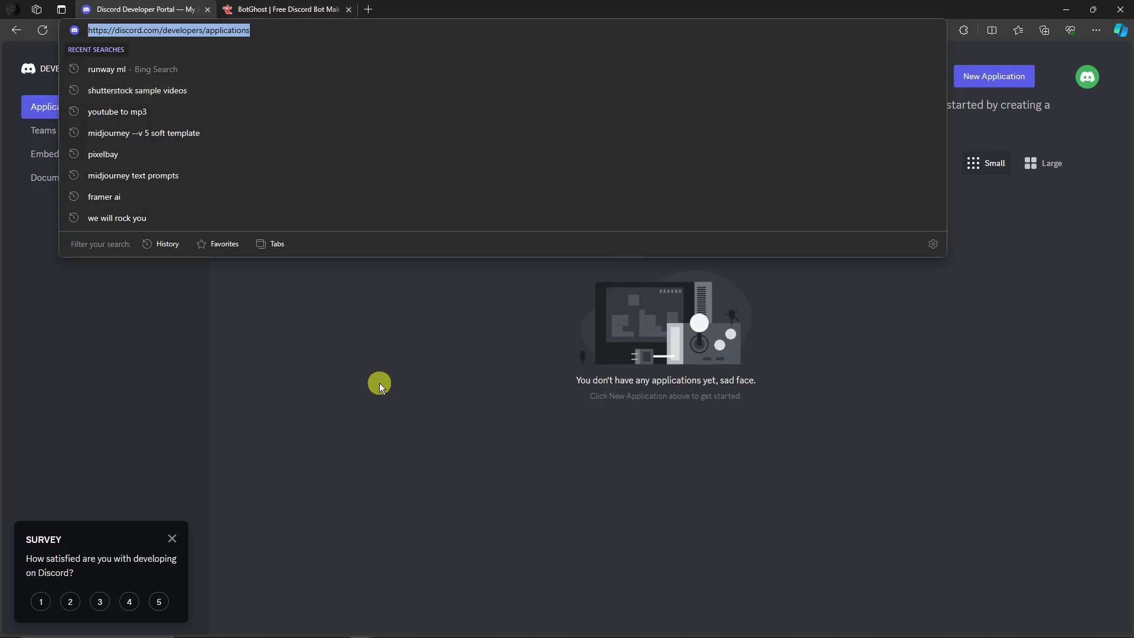
click(377, 383)
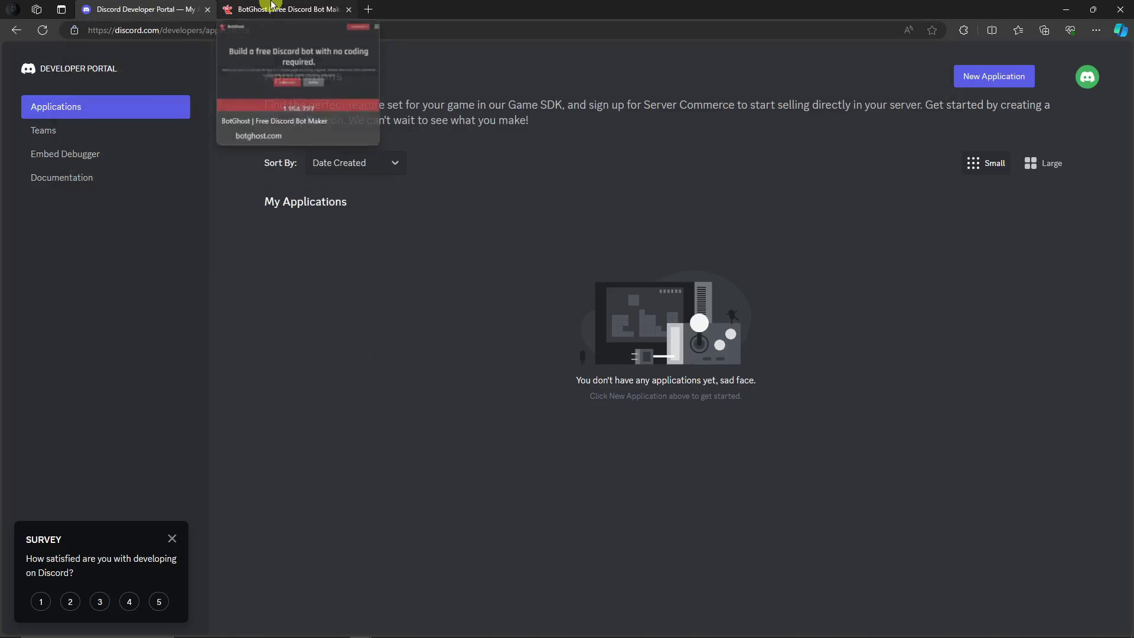
click(172, 538)
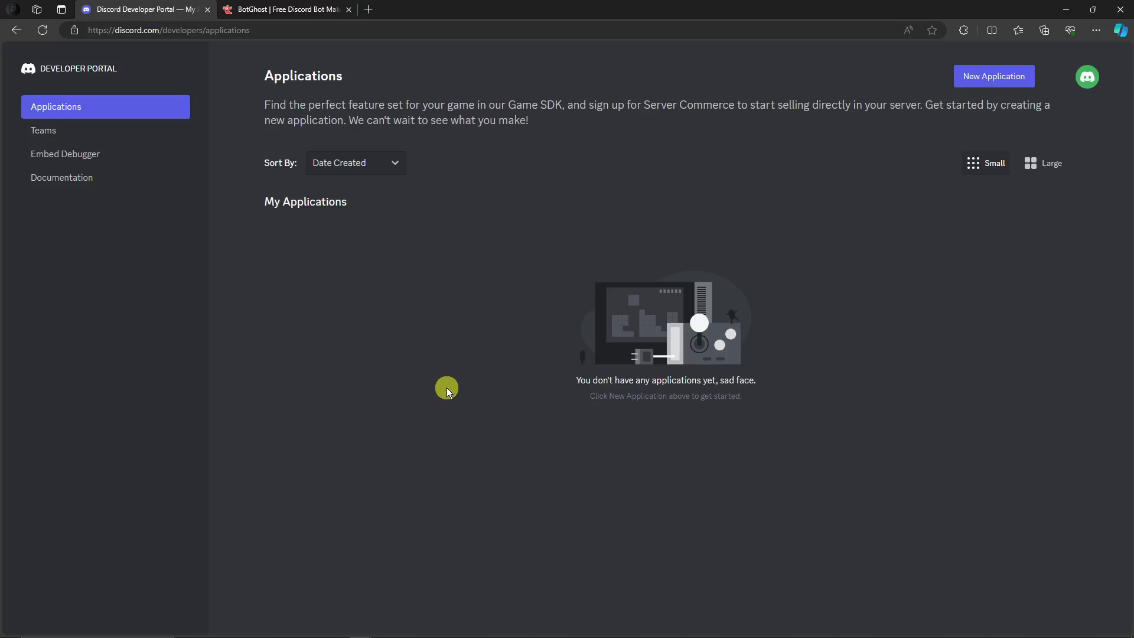
click(1015, 76)
click(579, 317)
text(You)
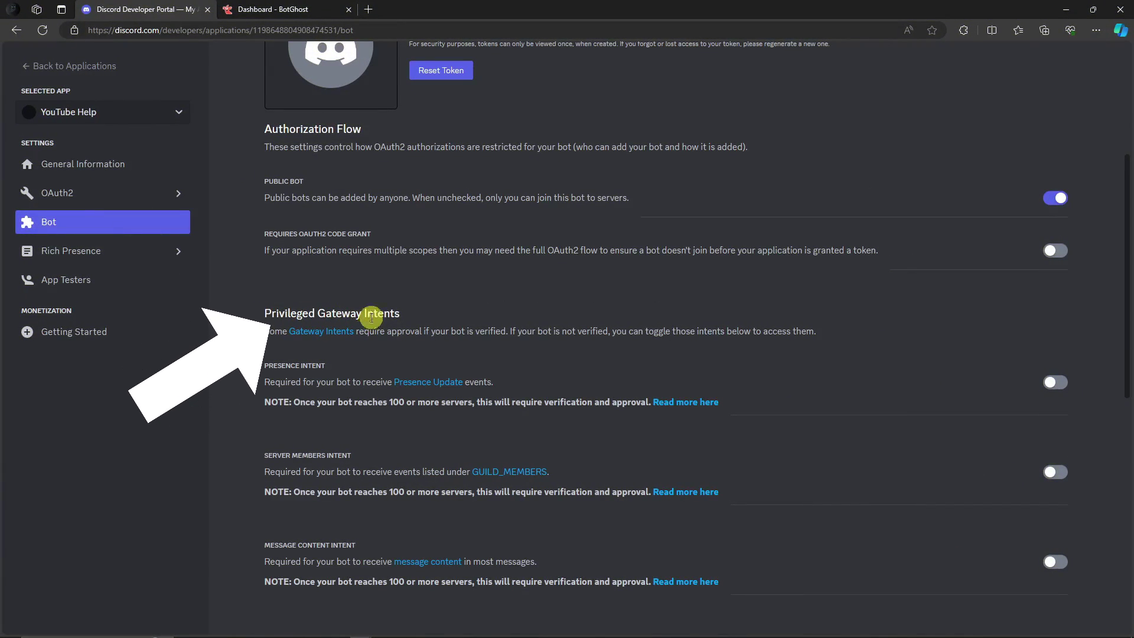
- Enable the Presence, Server Members and Message Content intents for the YouTube Help bot and save the changes
drag(265, 311, 412, 311)
click(319, 328)
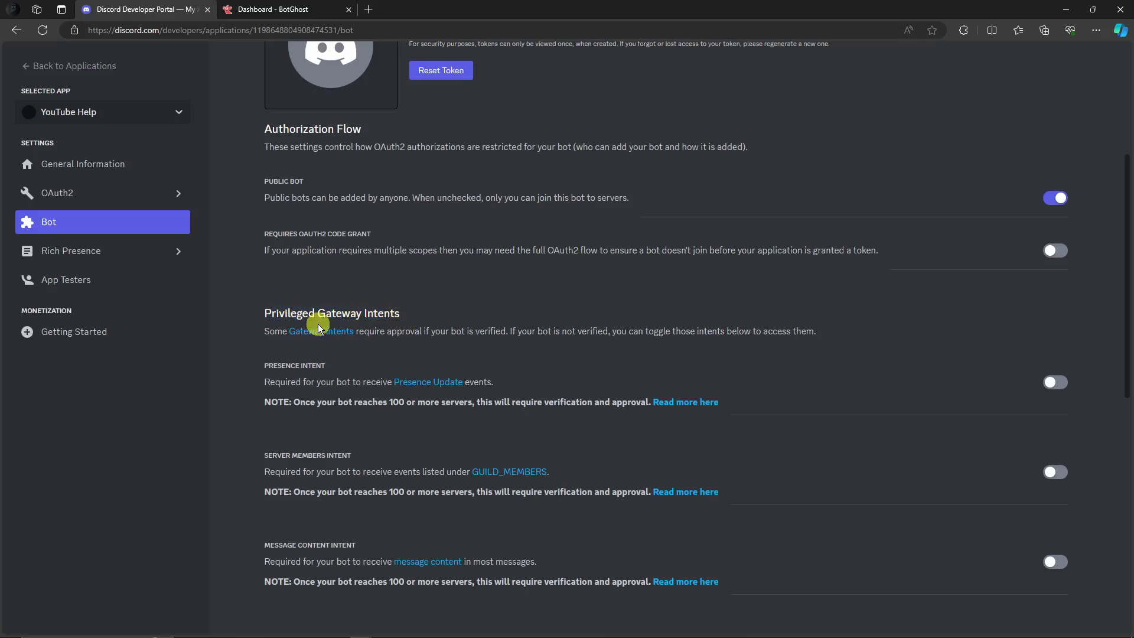
scroll(319, 328, down, 3)
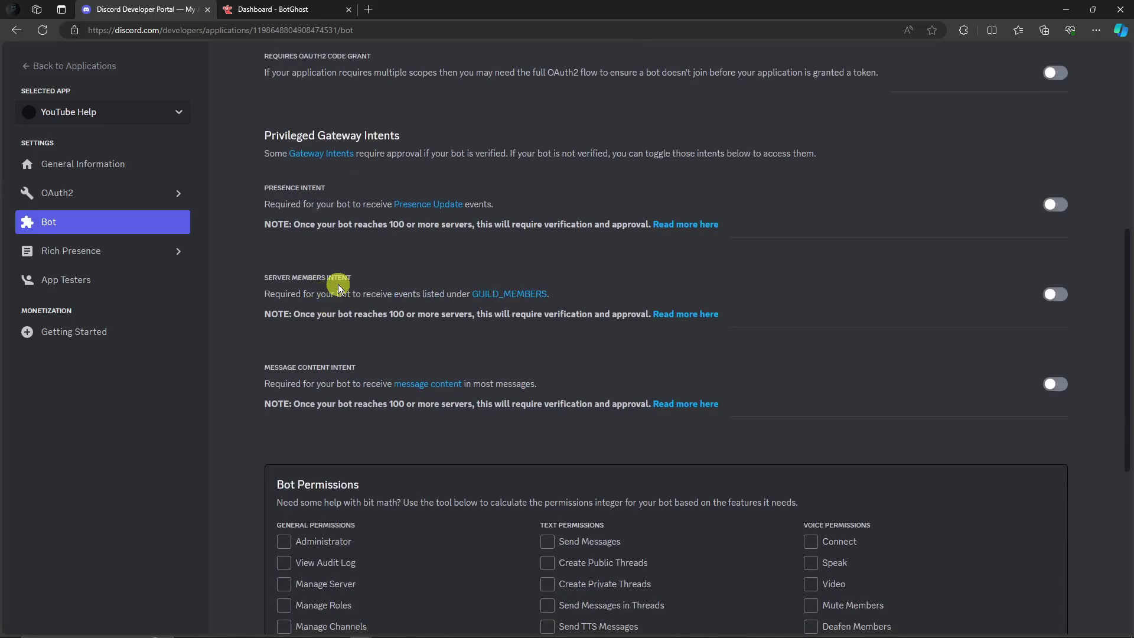
click(1055, 207)
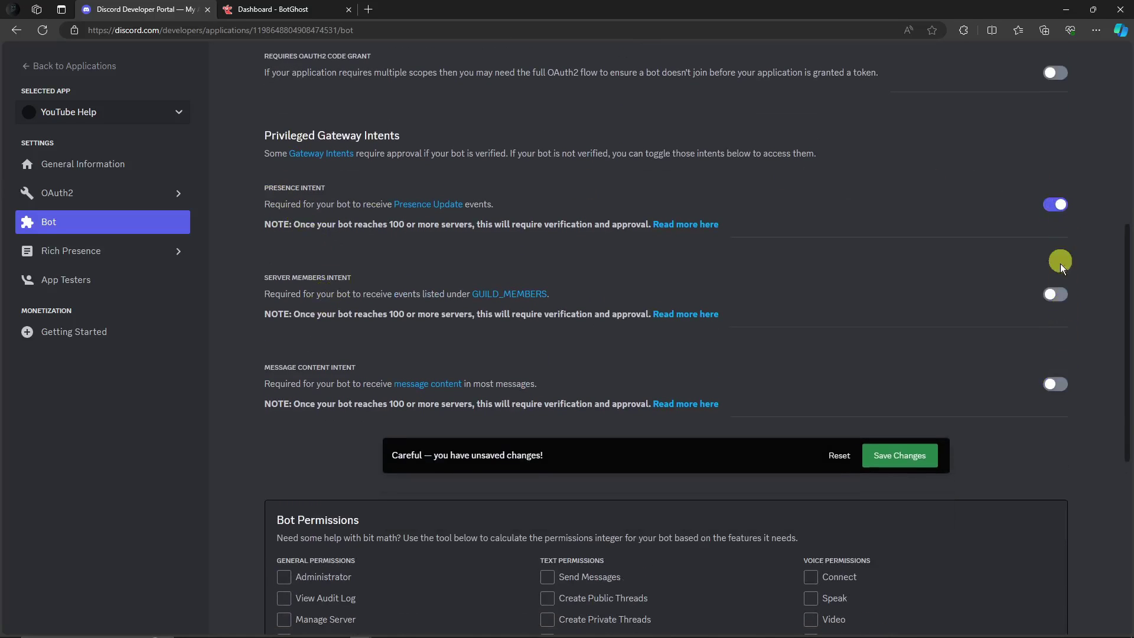
click(1057, 297)
click(1055, 384)
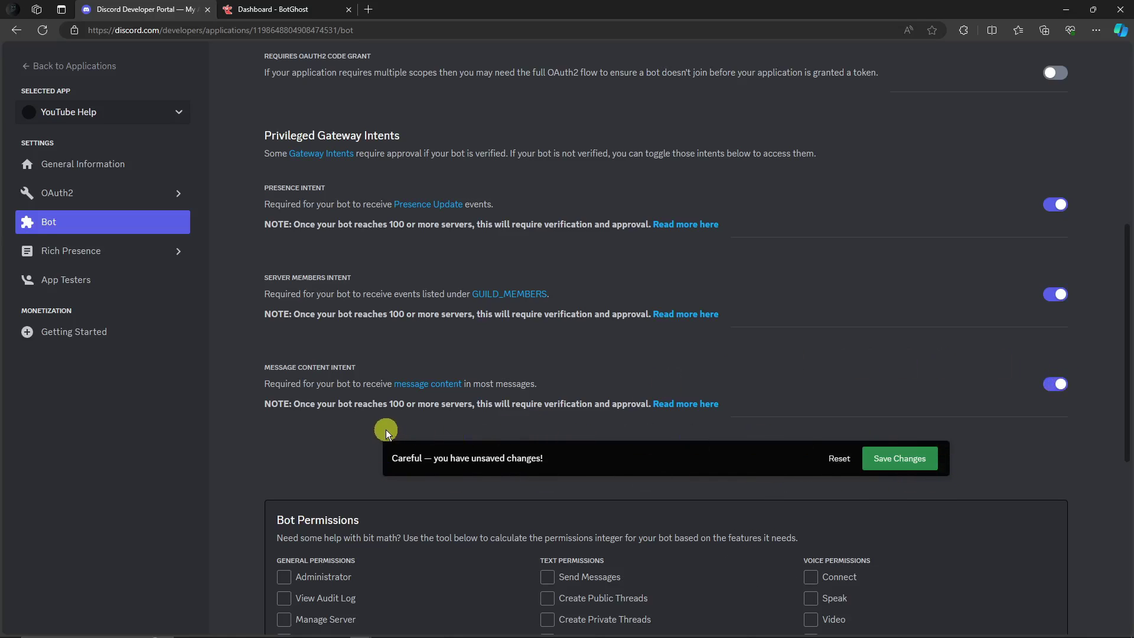
click(894, 458)
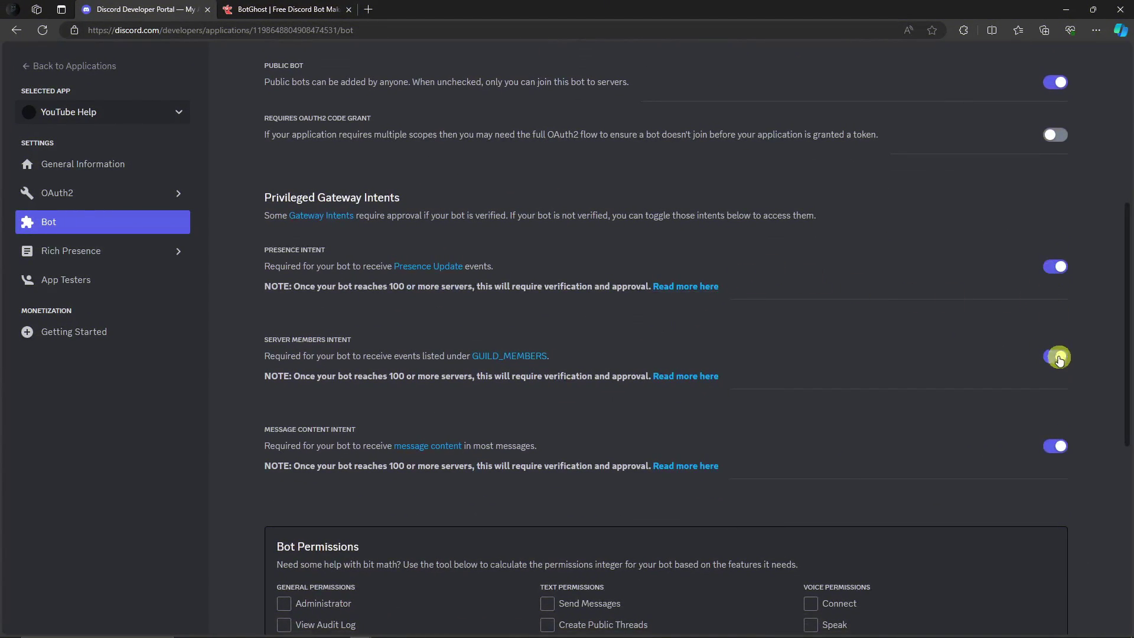
- Reset the YouTube Help bot's token and confirm the reset
scroll(672, 378, up, 6)
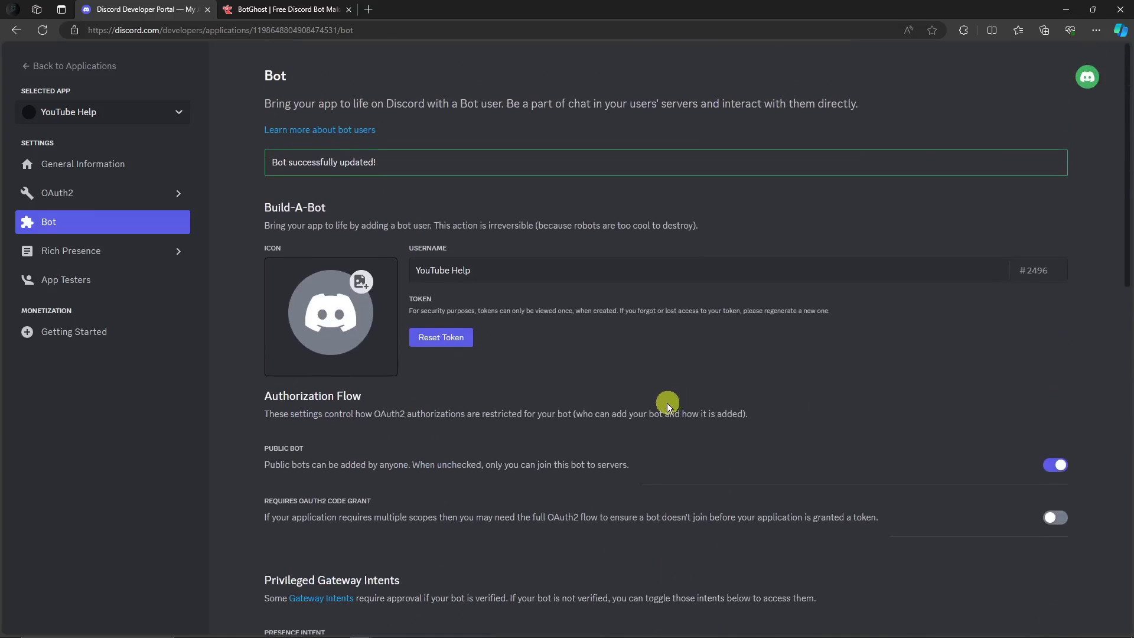
click(429, 345)
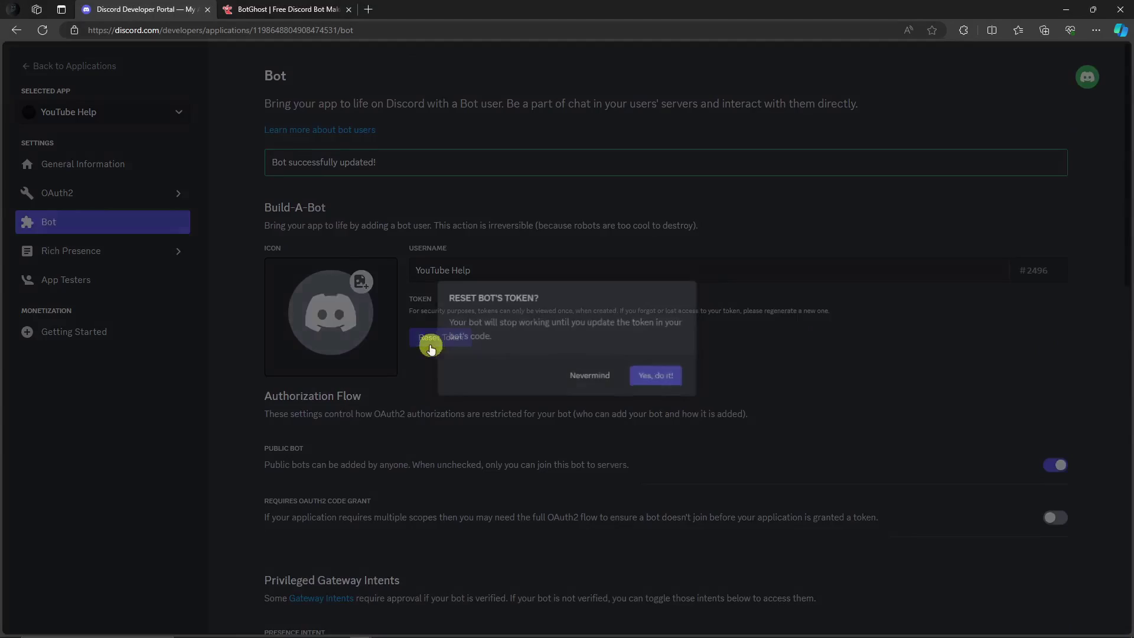
click(657, 378)
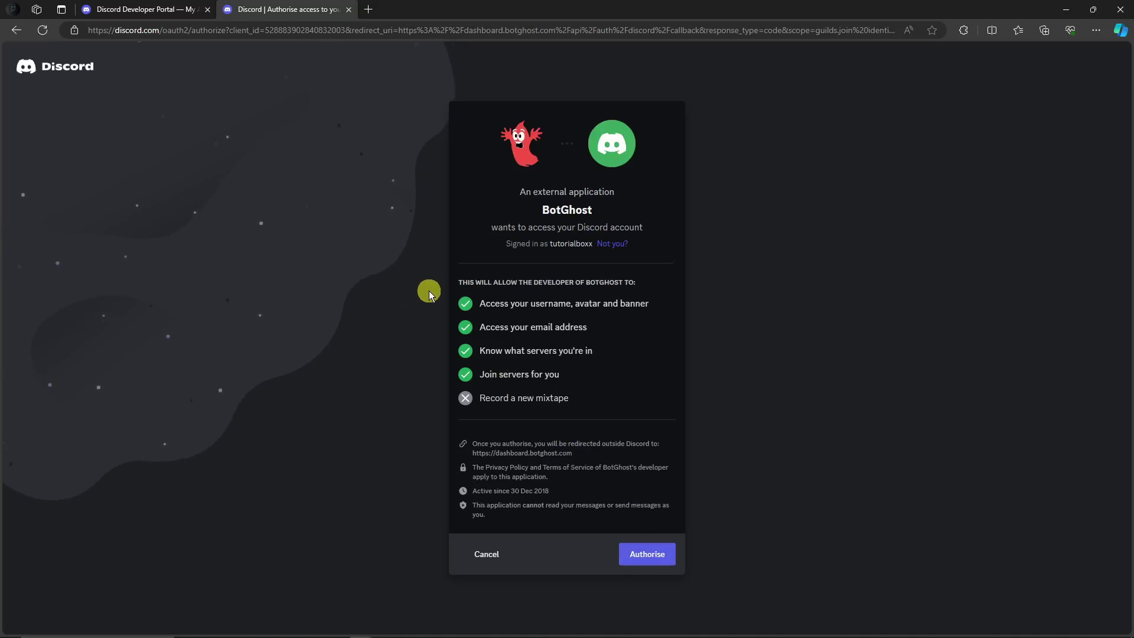
- Authorise BotGhost to access the Discord account, paste the bot token into its setup form and create the bot
click(647, 564)
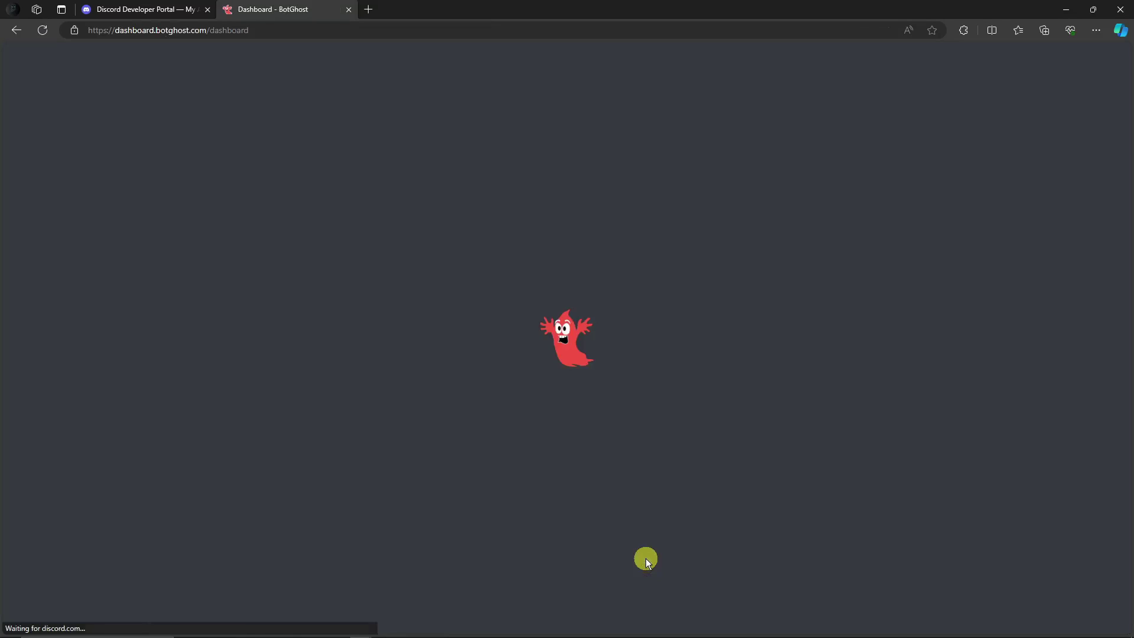
click(474, 529)
key(ctrl+v)
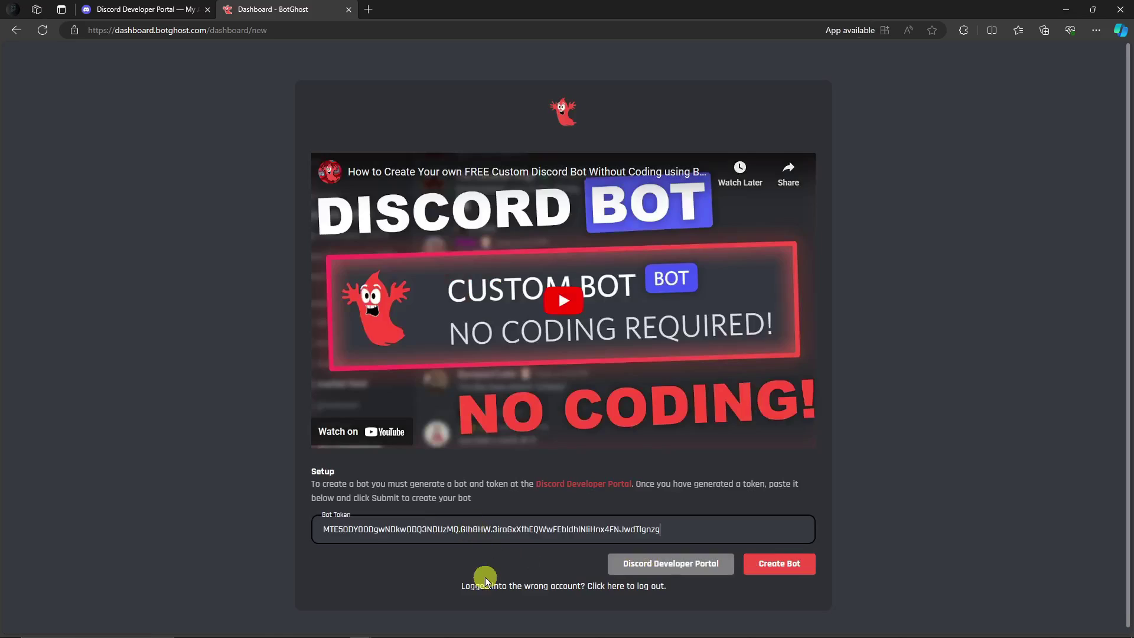
click(806, 568)
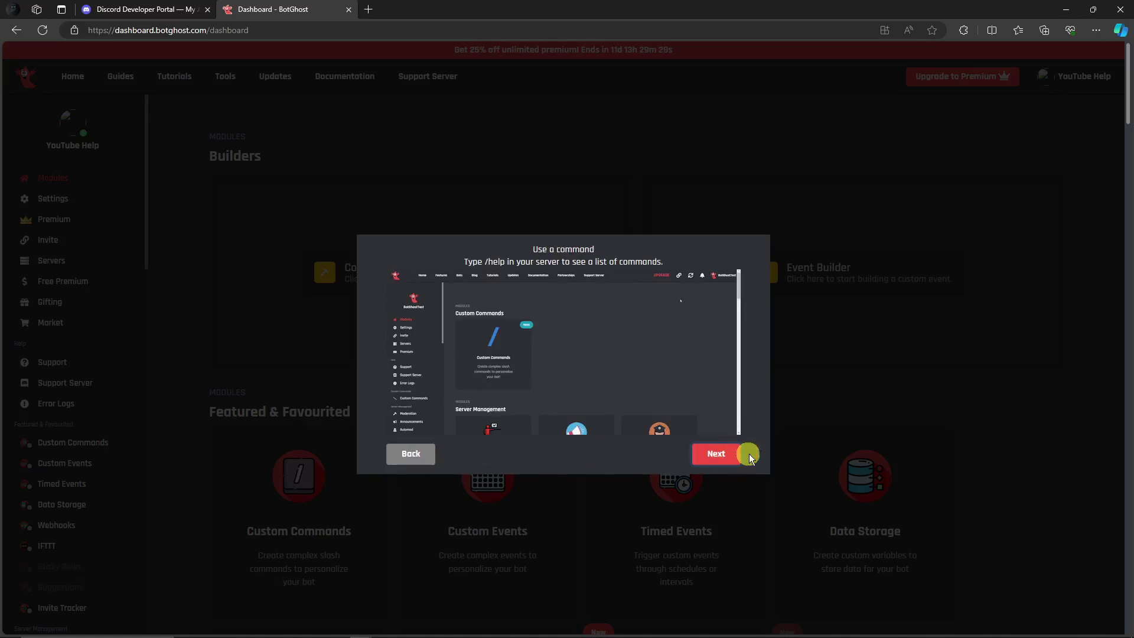
- Go through the remaining BotGhost welcome tour and dismiss the invitation to join its official Discord server
click(718, 453)
click(720, 455)
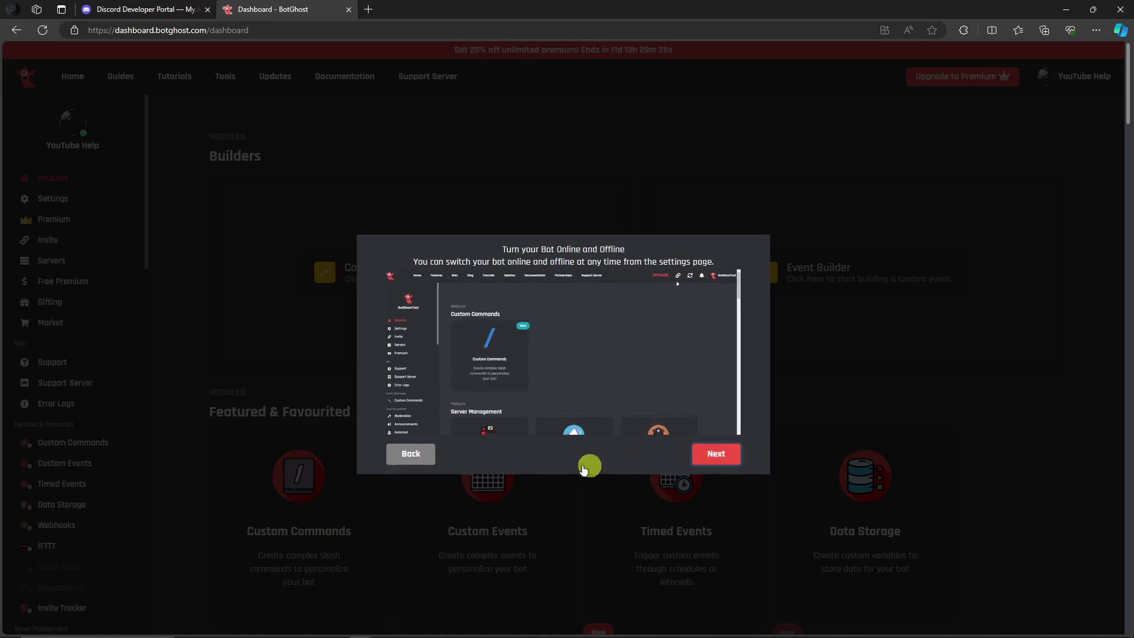
click(719, 455)
click(722, 455)
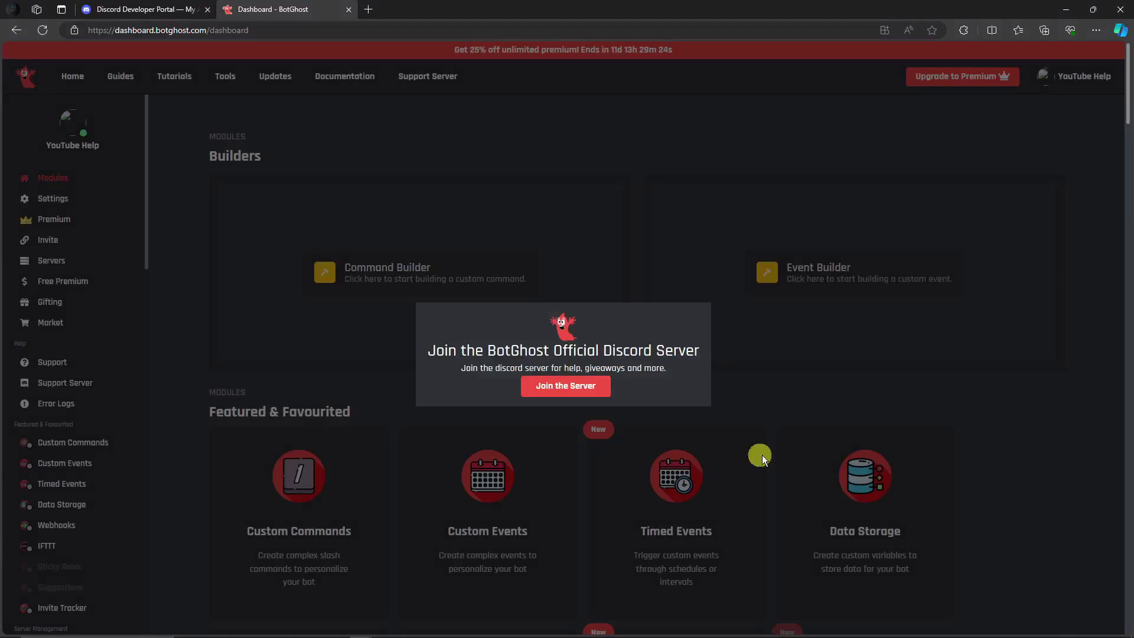
click(823, 406)
click(824, 405)
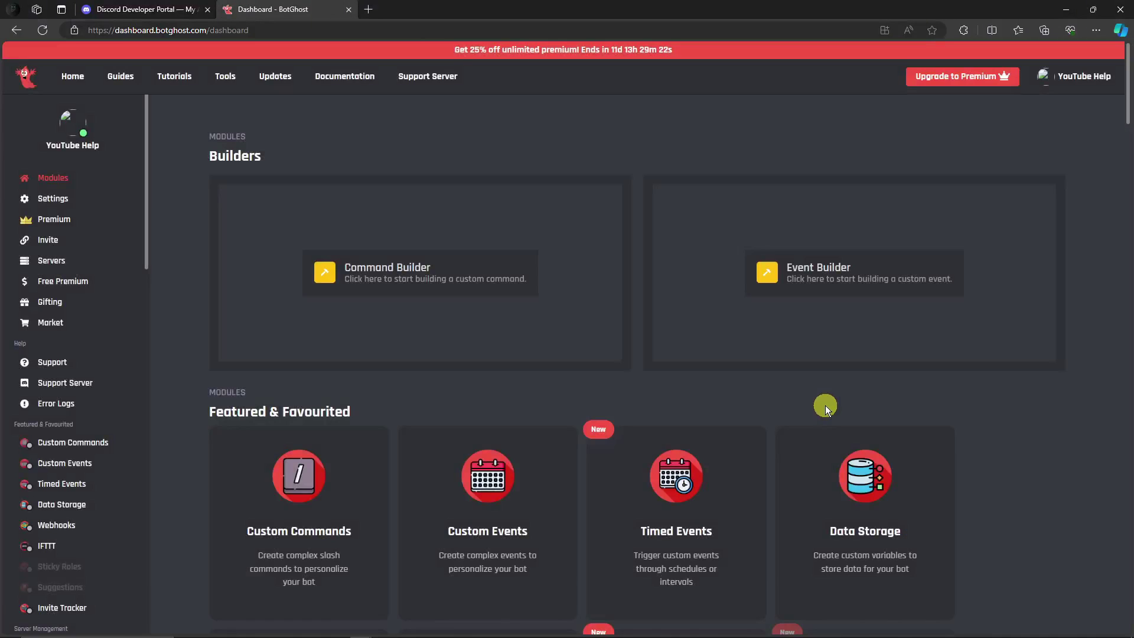
- Find and open the Active Developer Badge module in the BotGhost dashboard
scroll(195, 330, down, 15)
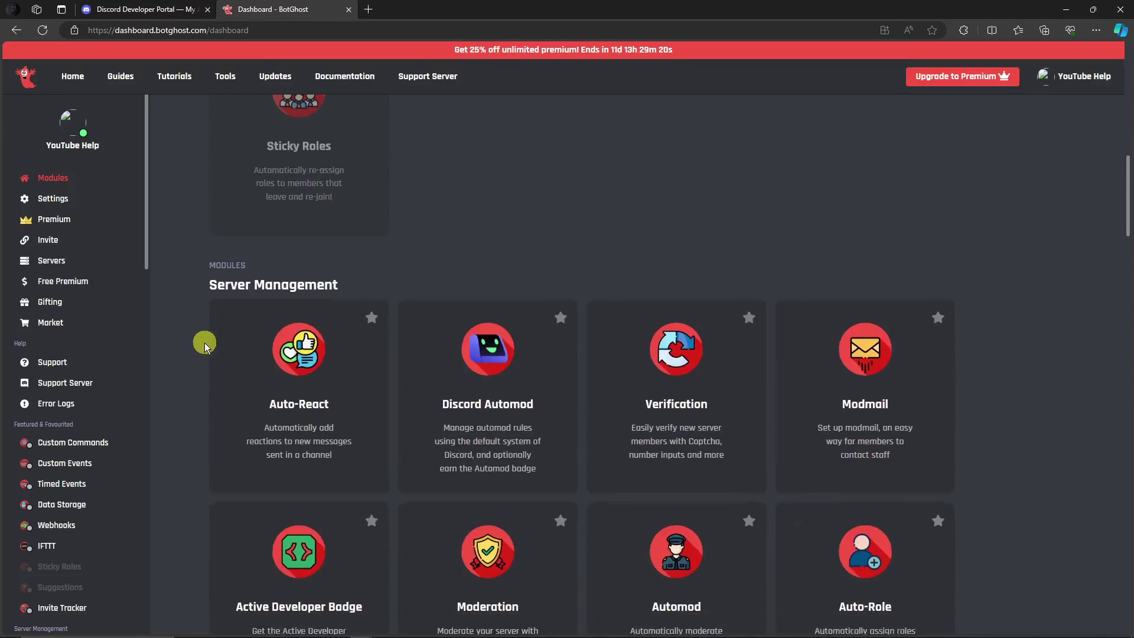
scroll(76, 434, down, 12)
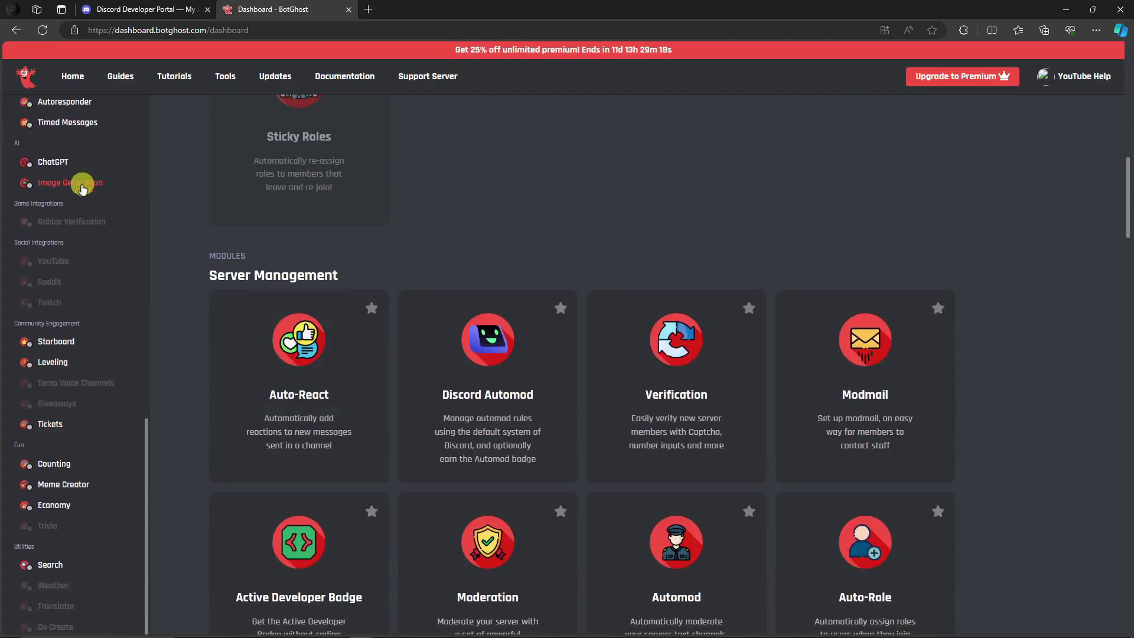
scroll(41, 544, down, 2)
scroll(83, 519, up, 3)
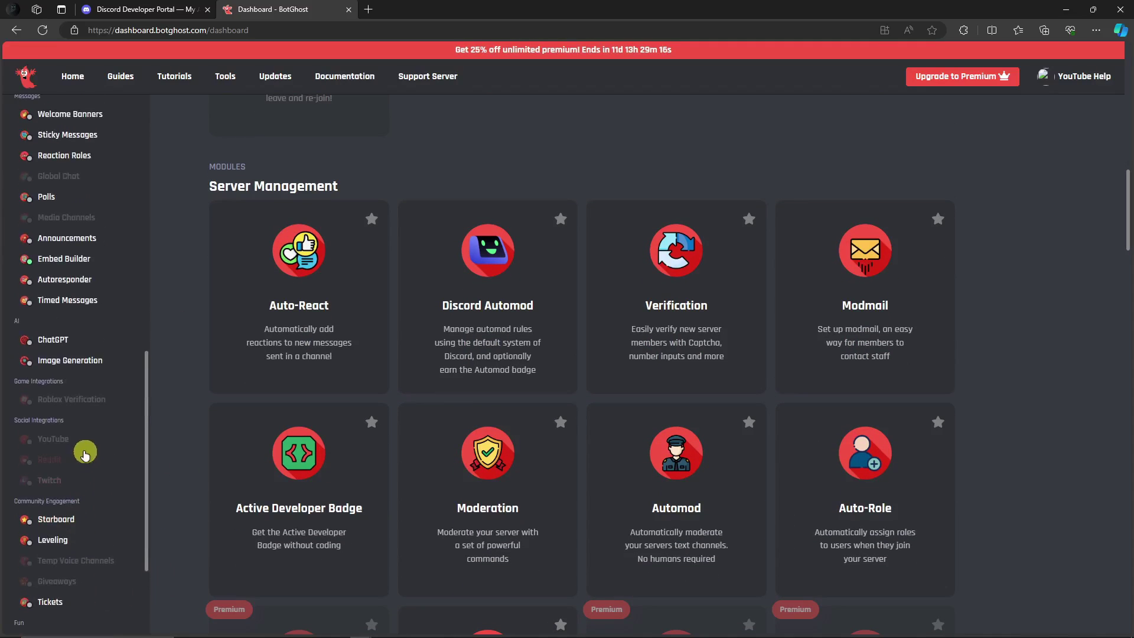
scroll(85, 453, up, 5)
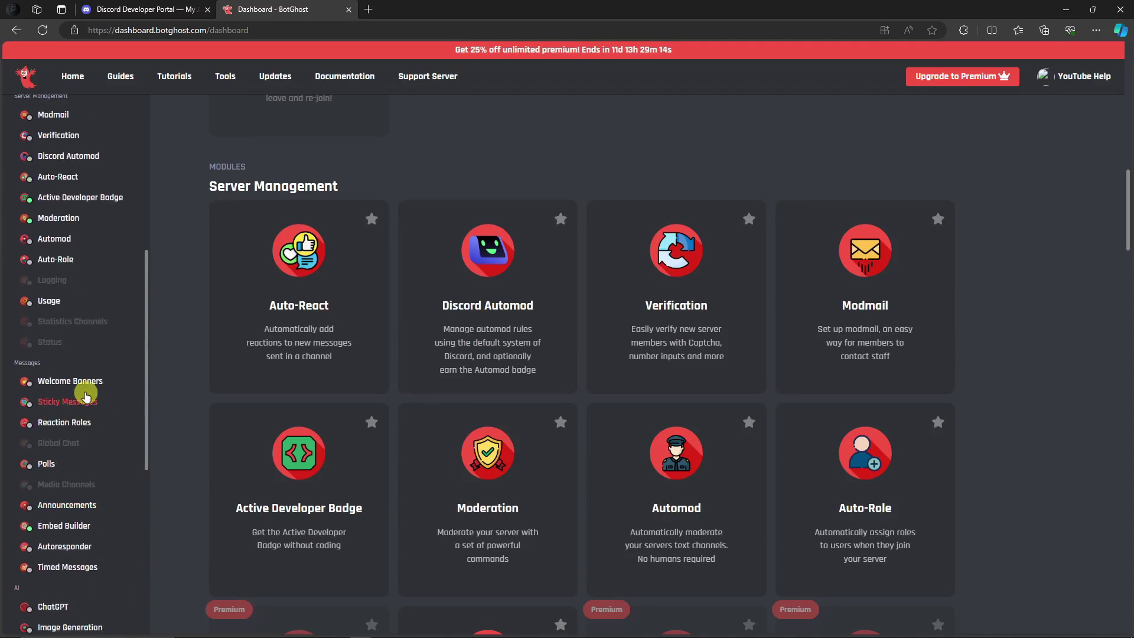
click(87, 198)
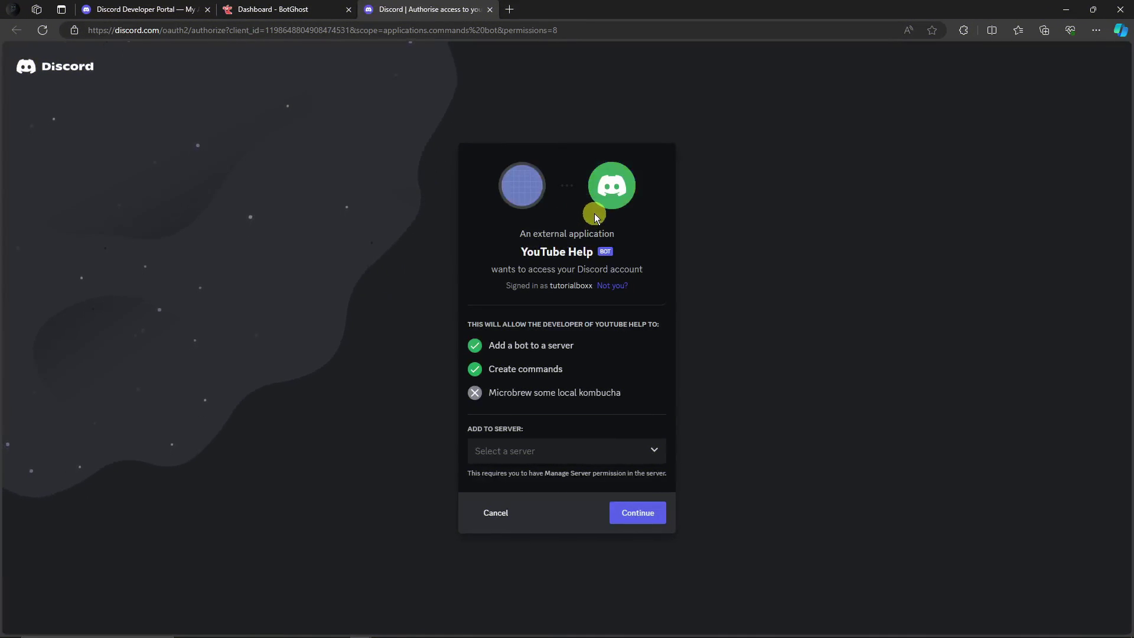
- On the bot authorisation page, choose YouTube Help as the server to add the bot to and continue through the authorisation
click(658, 458)
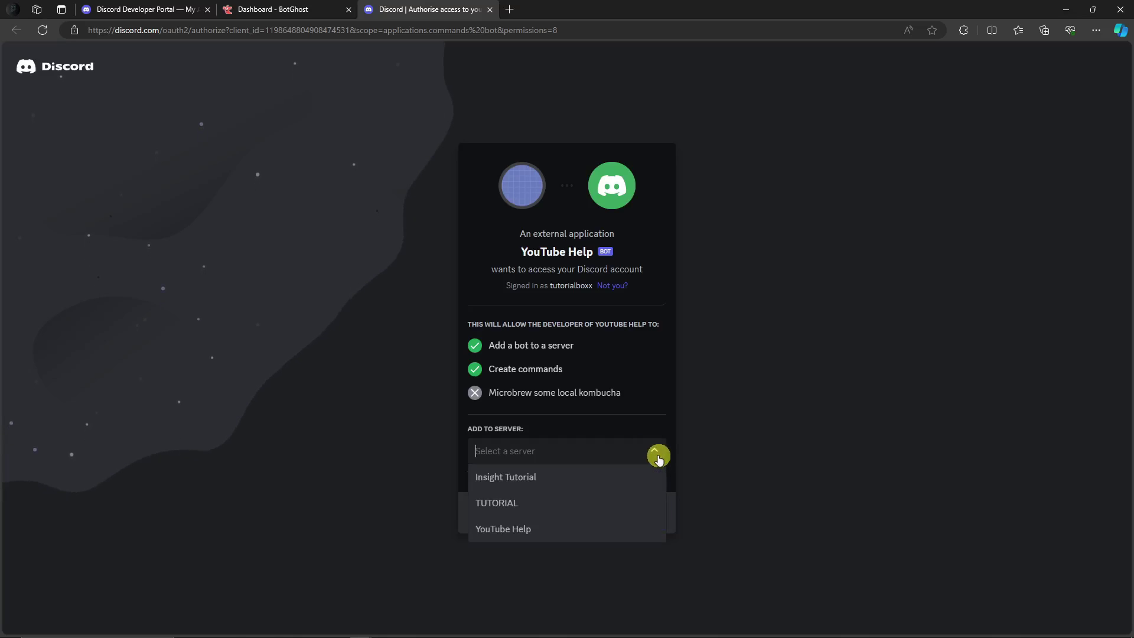
click(551, 539)
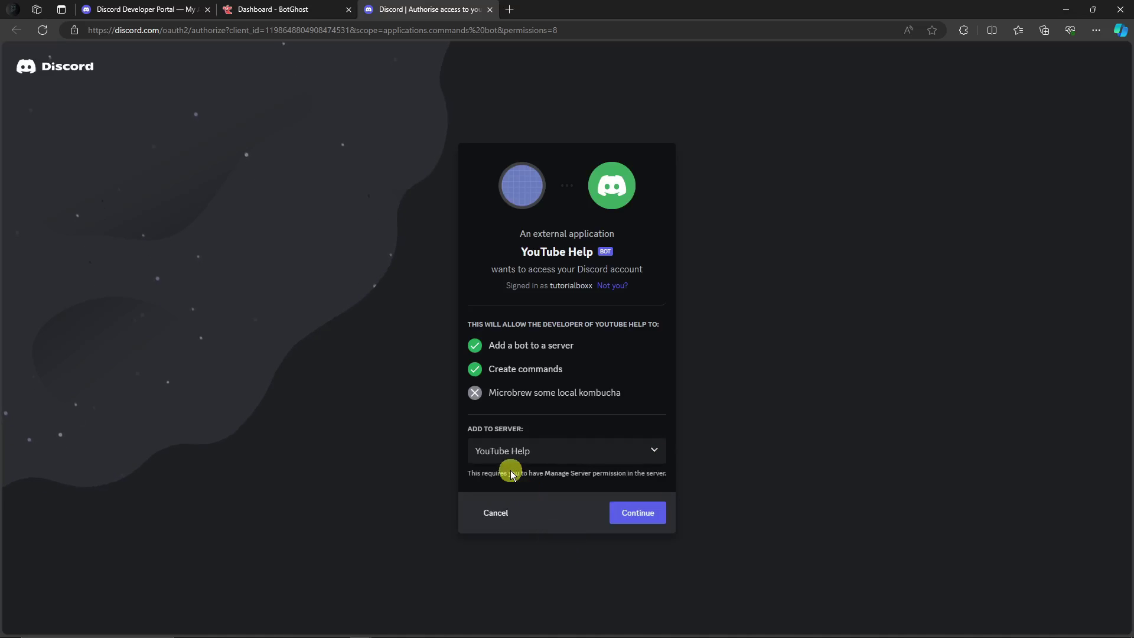
click(611, 505)
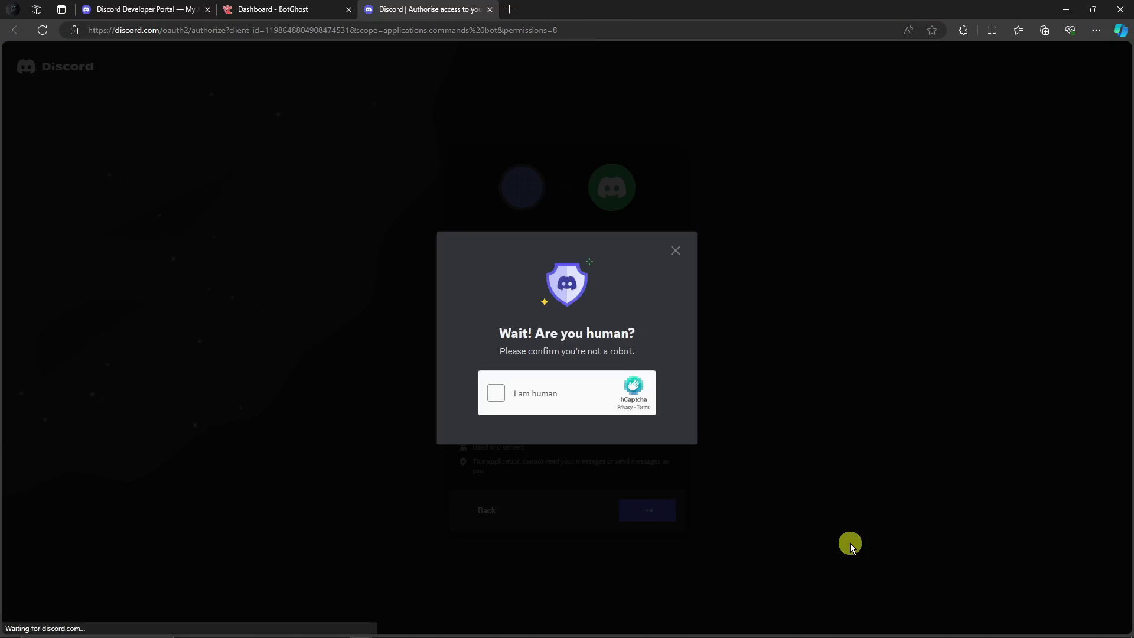
click(704, 466)
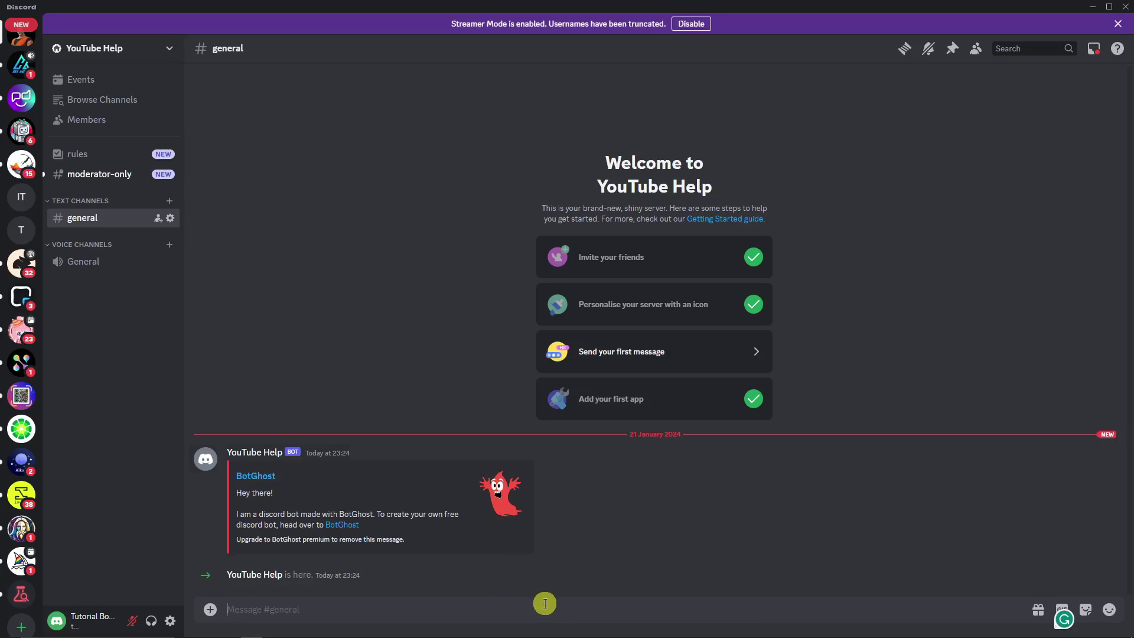
- Run the bot's /activedevbadge command in the server's general channel and read its reply
text(/)
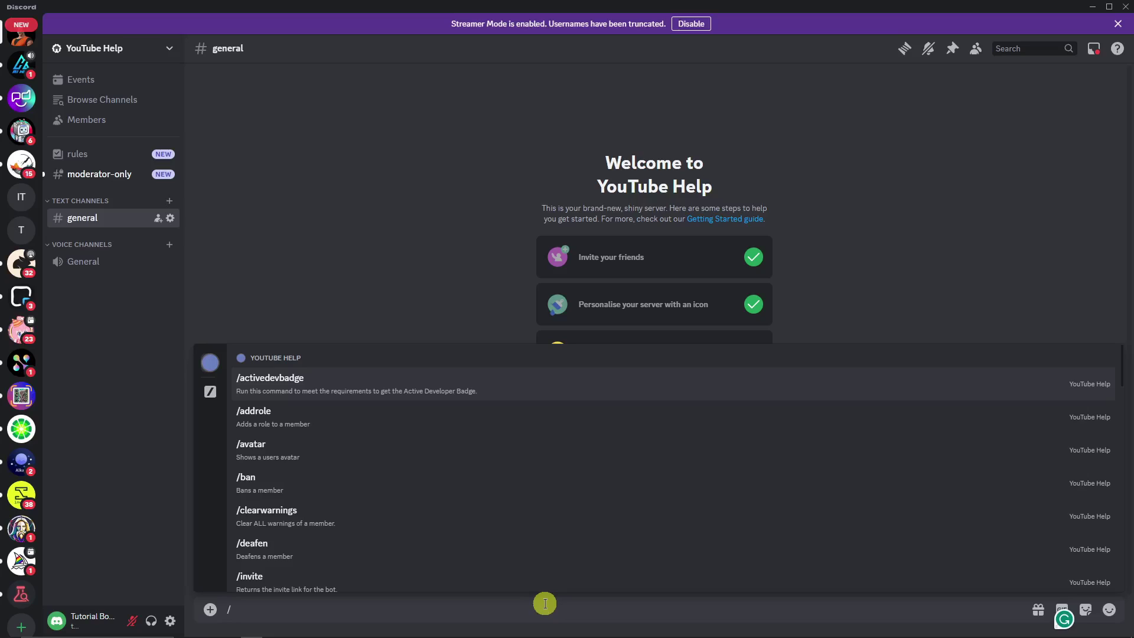
click(308, 383)
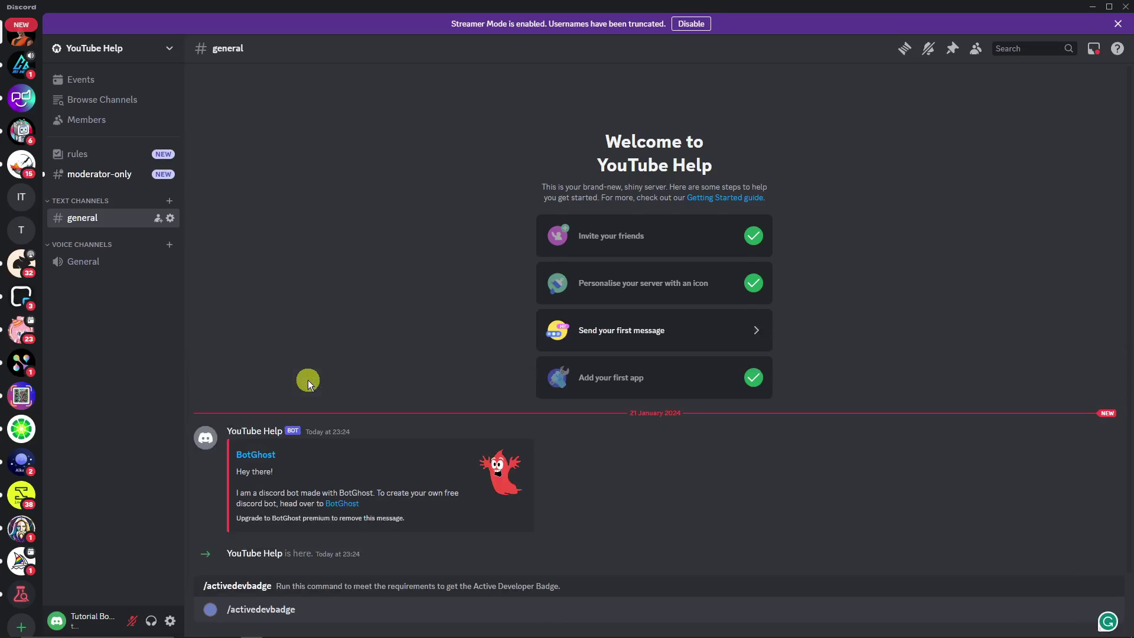
key(Return)
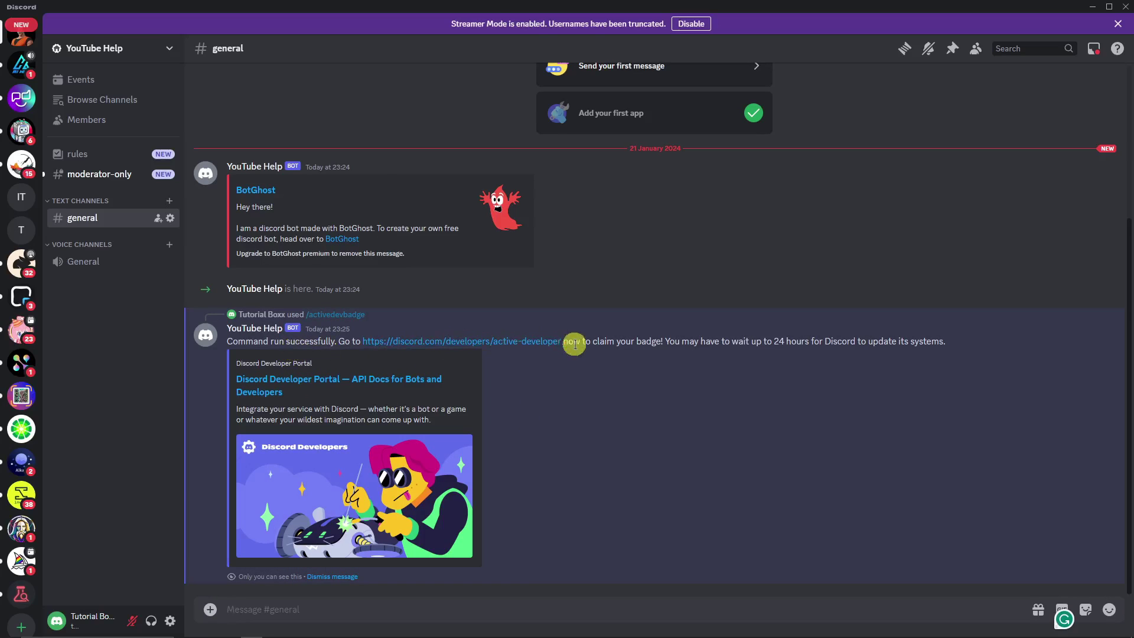
drag(667, 340, 826, 343)
click(930, 342)
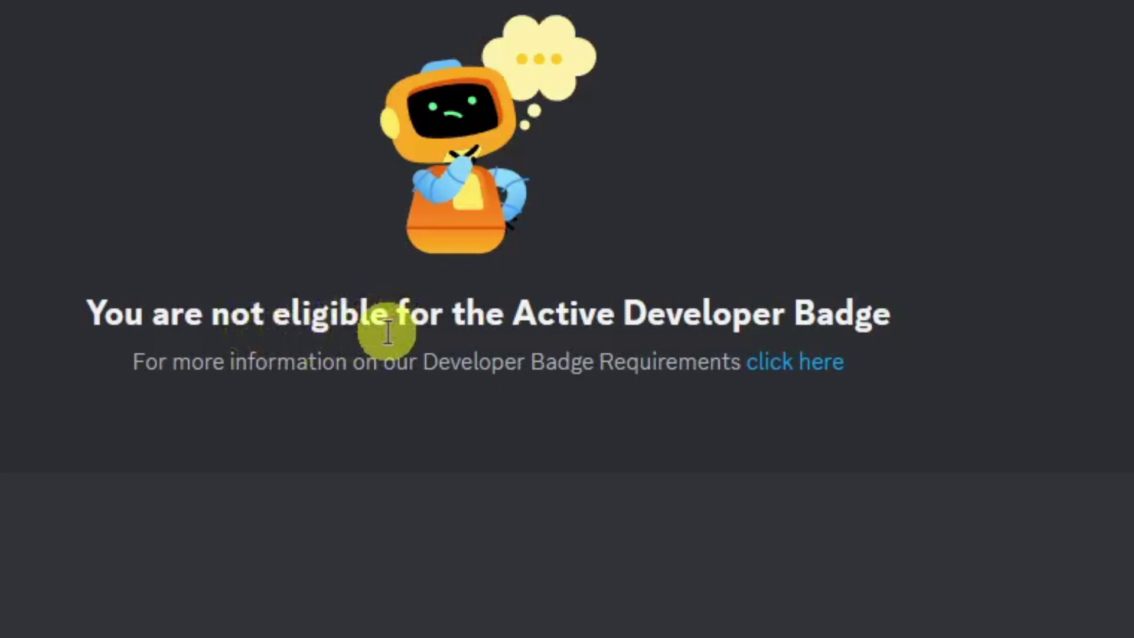
- Open the Developer Badge Requirements article and read its eligibility section about owning an active application
click(797, 361)
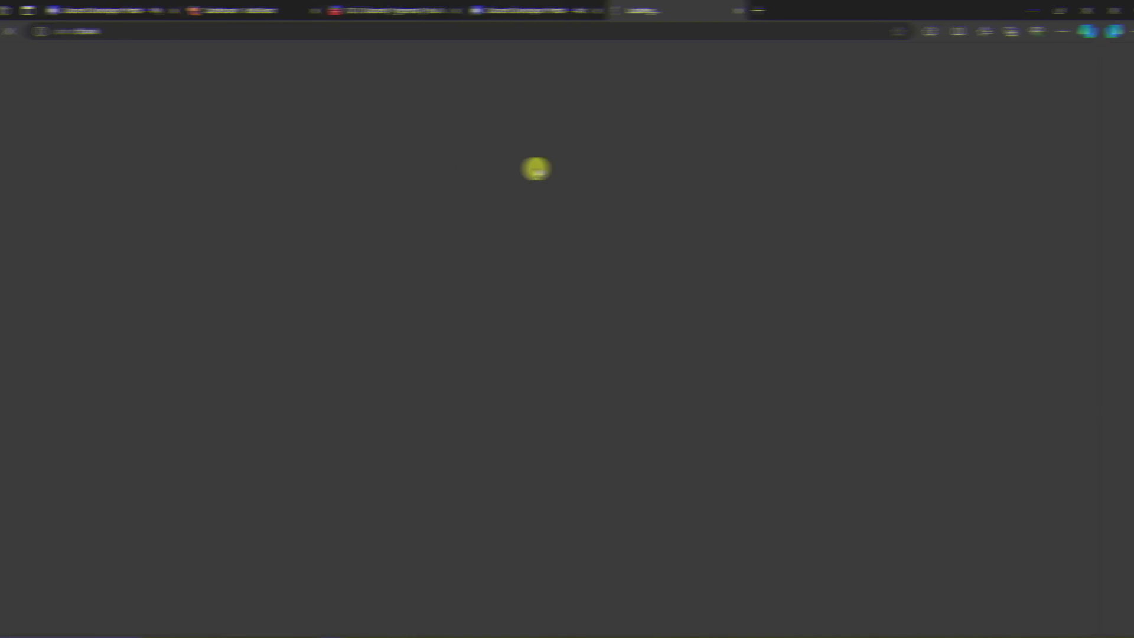
scroll(569, 166, down, 6)
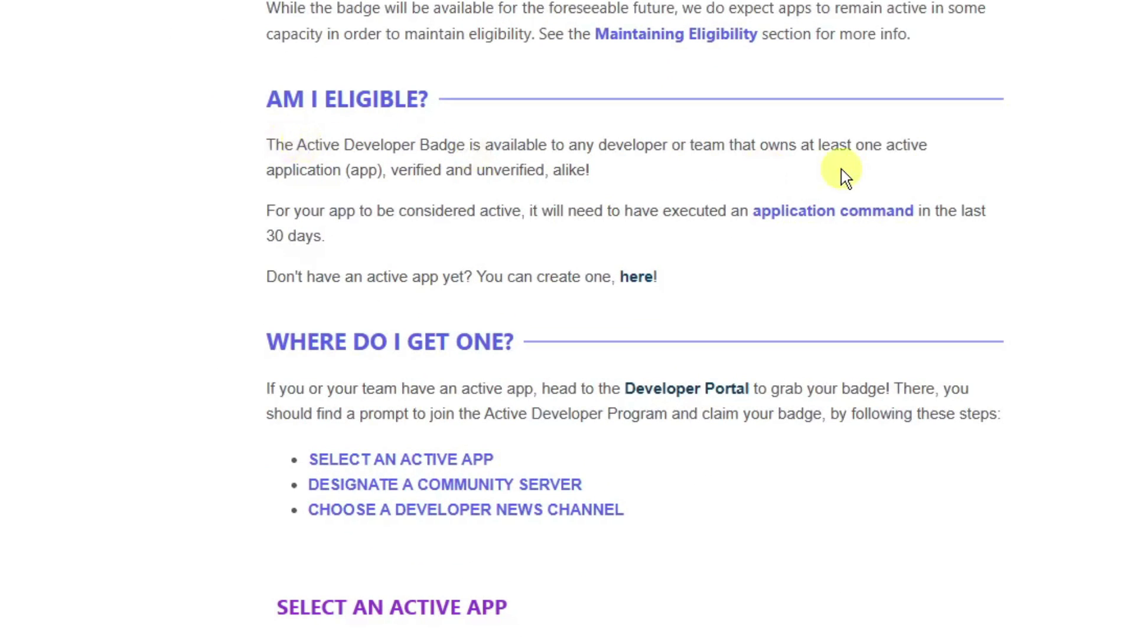
drag(803, 145, 813, 179)
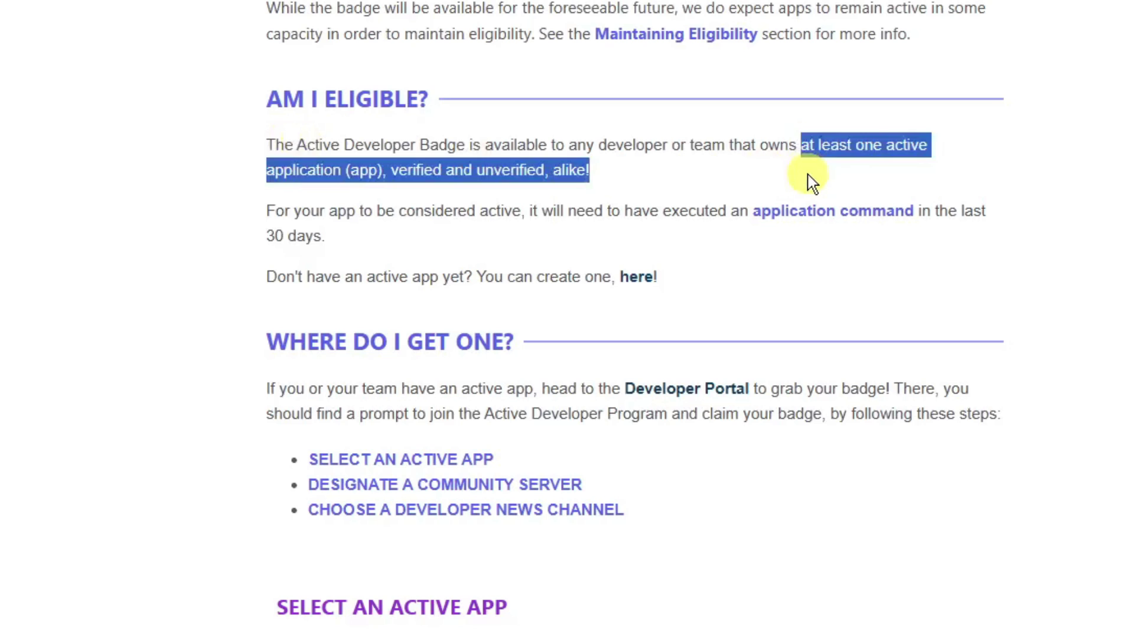
click(589, 171)
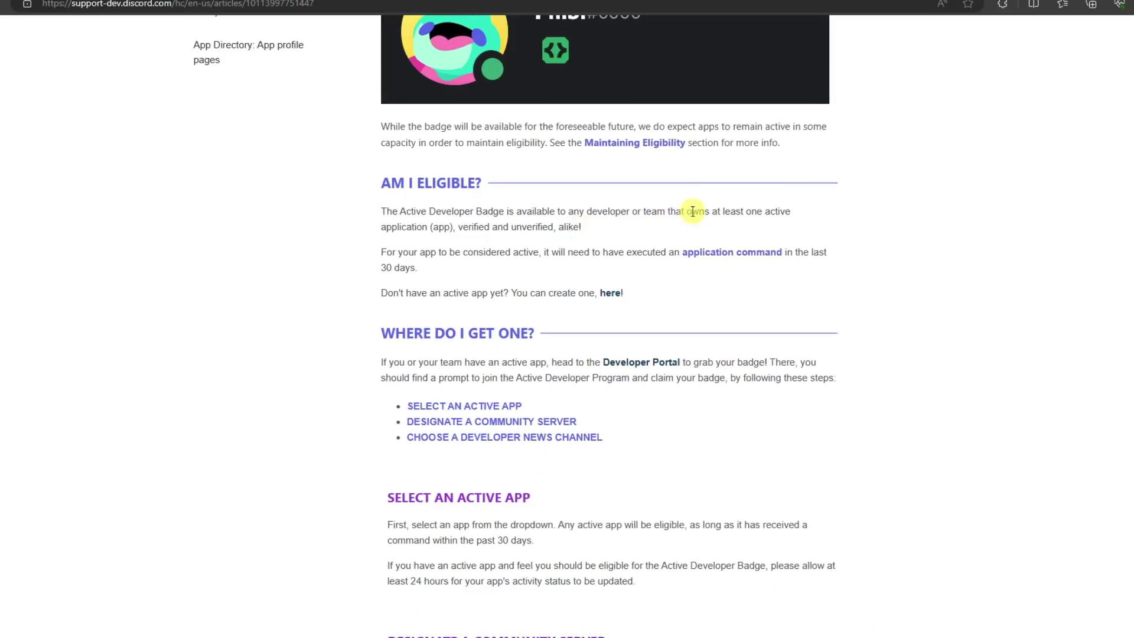
drag(821, 144, 814, 173)
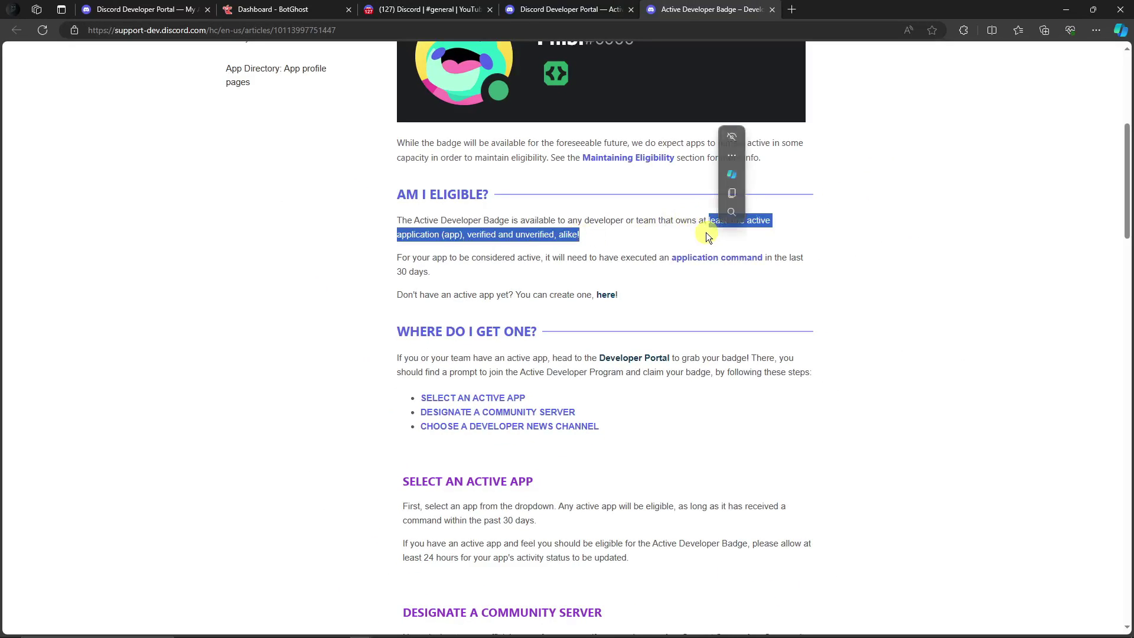
click(622, 274)
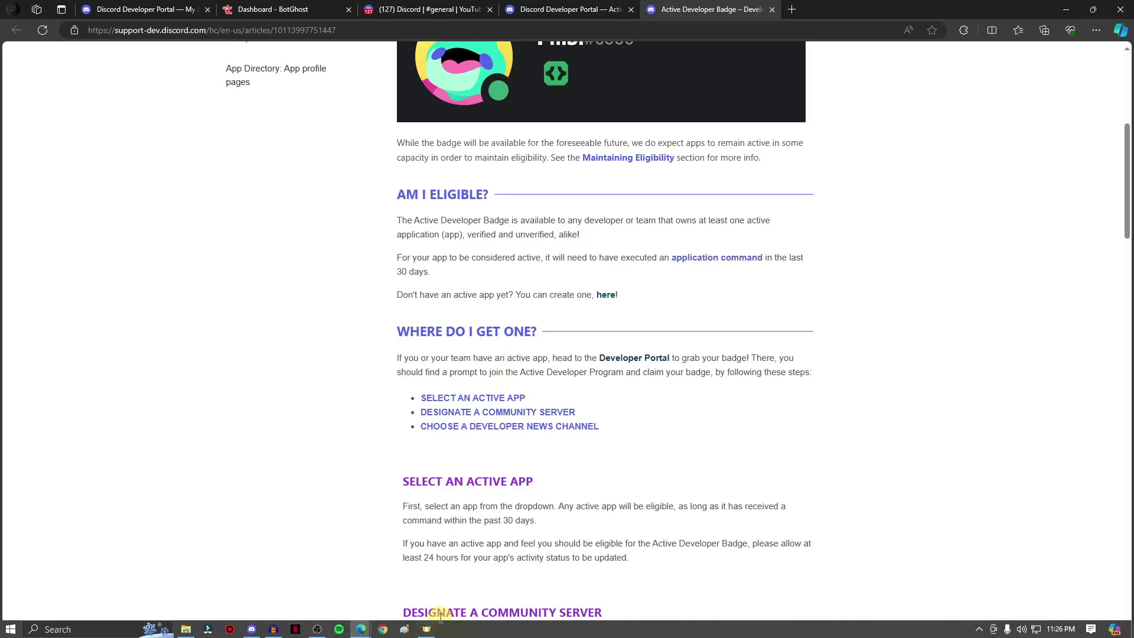
scroll(364, 446, up, 3)
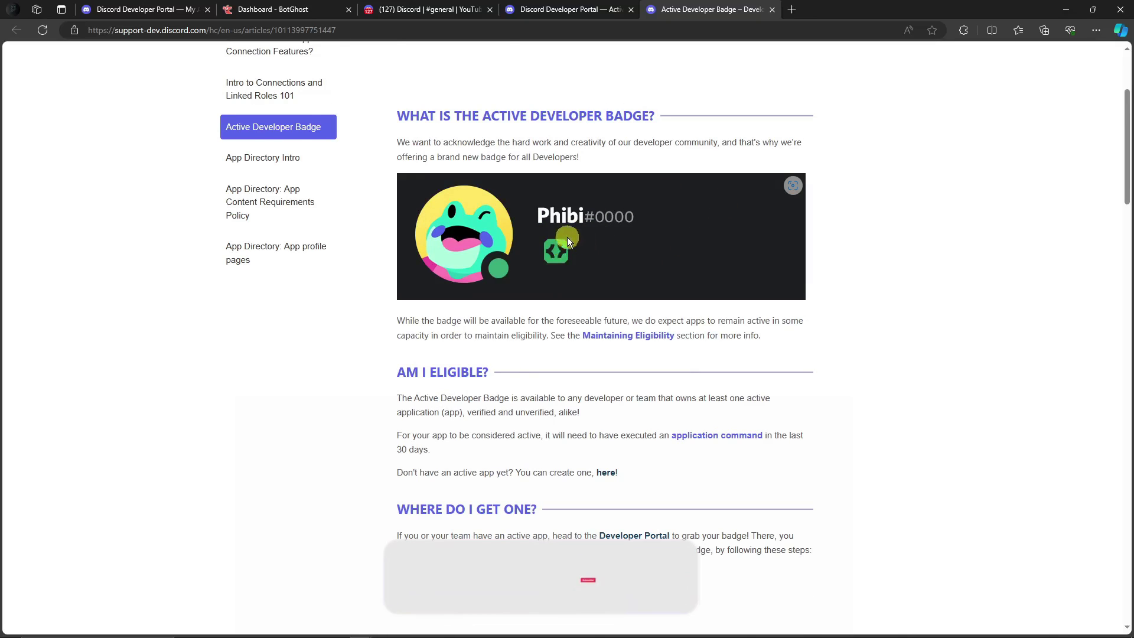
scroll(296, 358, down, 2)
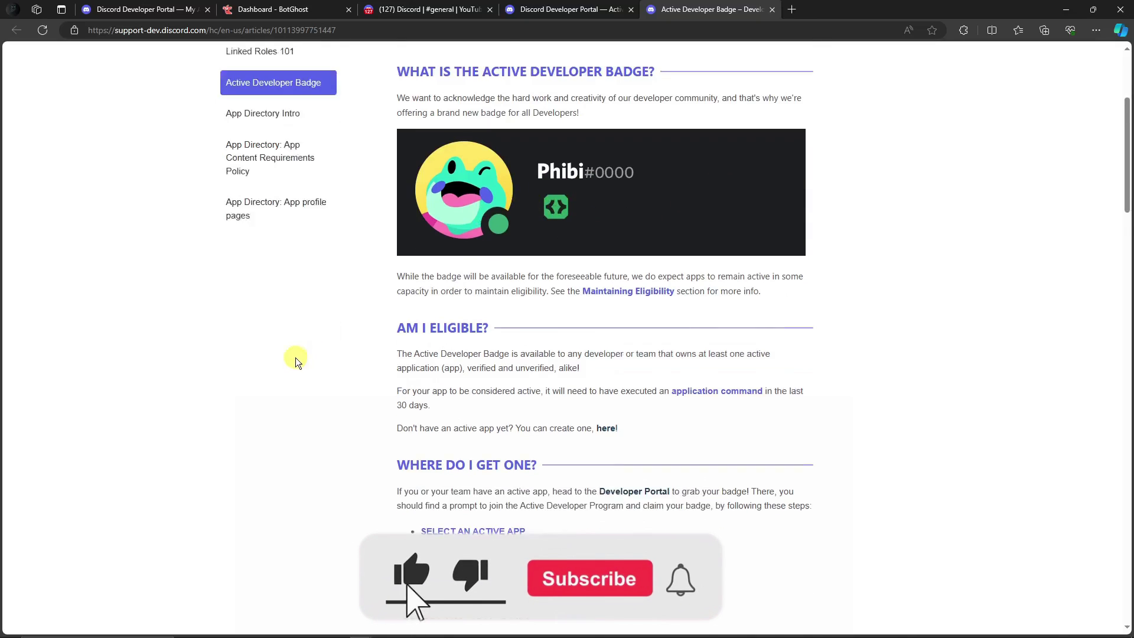
scroll(341, 413, up, 3)
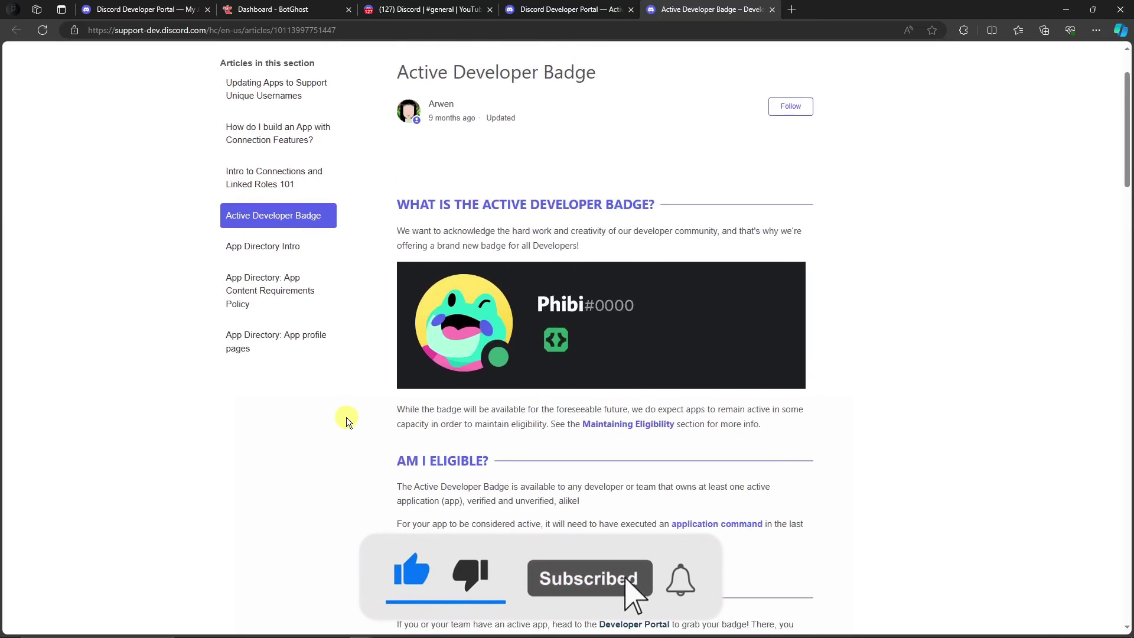